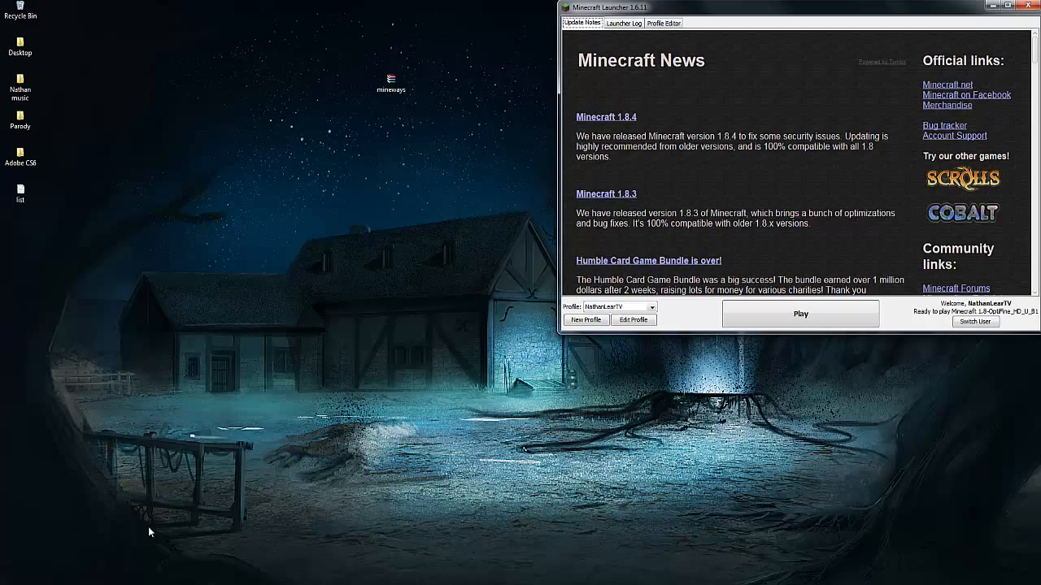
Open the mineways archive from the desktop, move its window clear of the Minecraft Launcher and dismiss the licence reminder.
{"action": "mouse_move", "coordinate": [466, 156]}
{"action": "left_mouse_down"}
{"action": "mouse_move", "coordinate": [329, 40]}
{"action": "mouse_move", "coordinate": [472, 138]}
{"action": "left_mouse_up"}
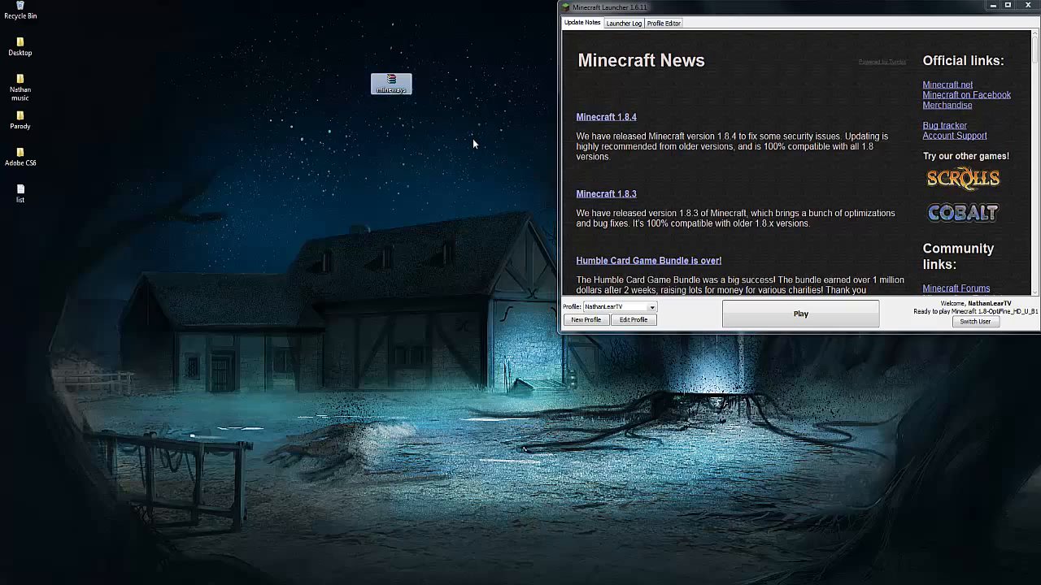
{"action": "left_click", "coordinate": [444, 104]}
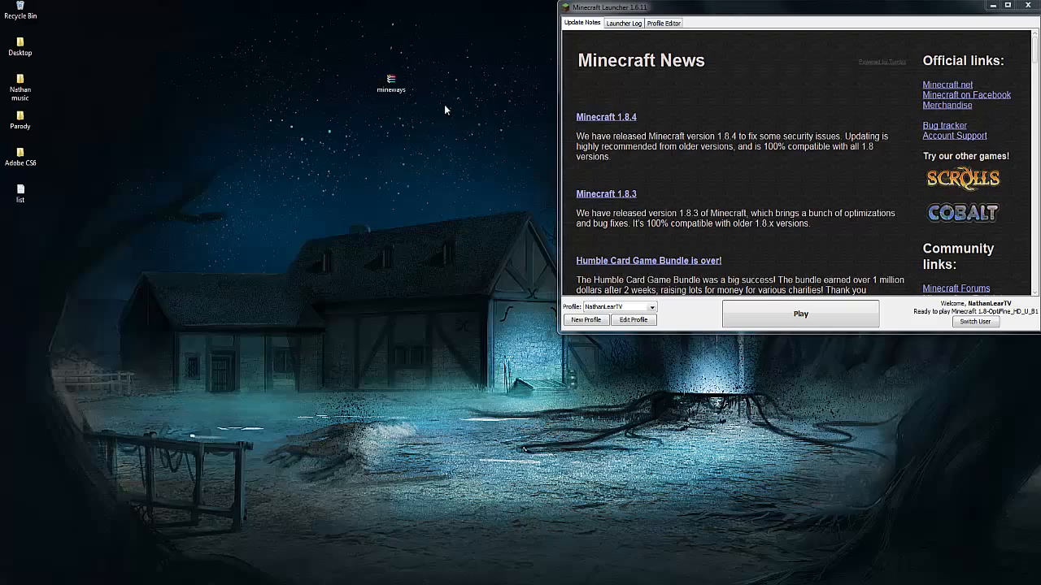
{"action": "double_click", "coordinate": [399, 82]}
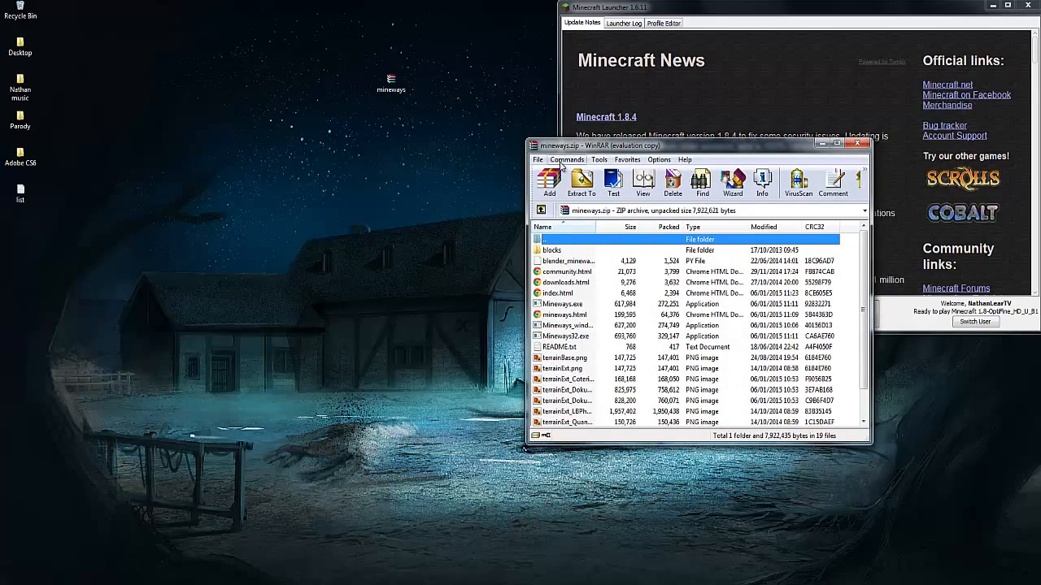
{"action": "left_click_drag", "start_coordinate": [560, 149], "coordinate": [304, 50]}
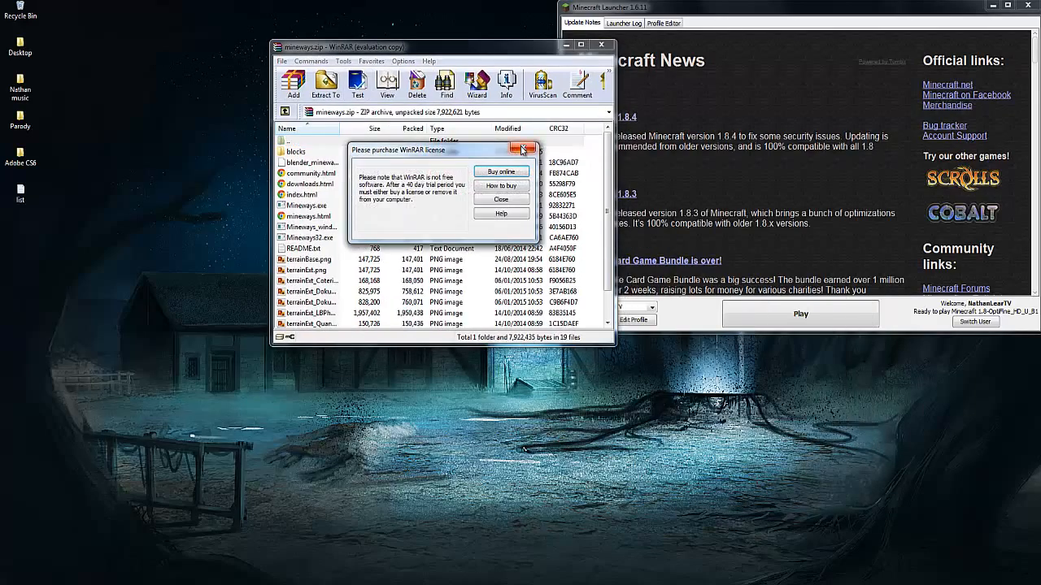
{"action": "left_click", "coordinate": [523, 149]}
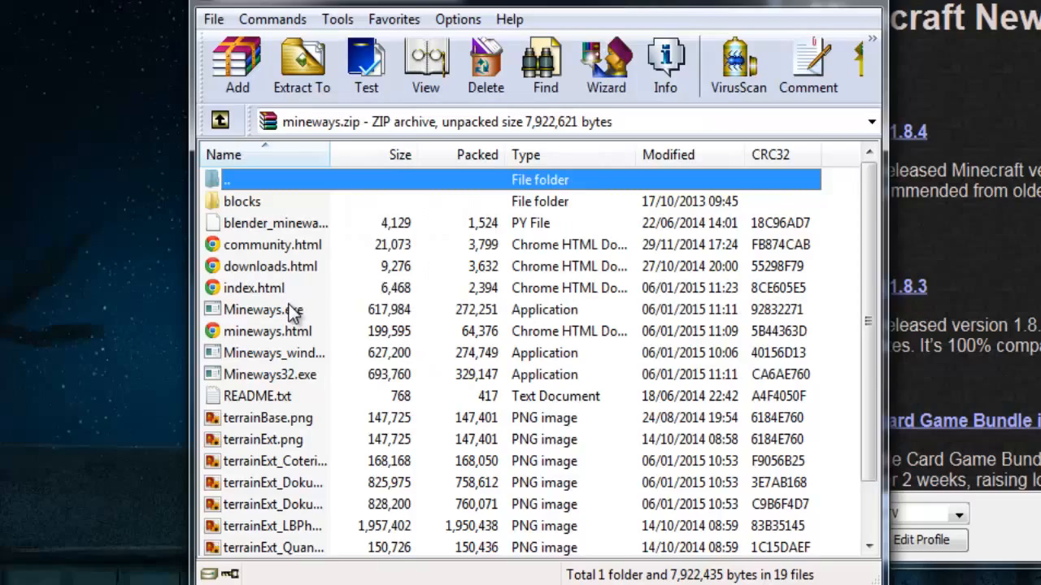
Run Mineways.exe from the archive, accept the security warning and close the archive window.
{"action": "left_click", "coordinate": [292, 312]}
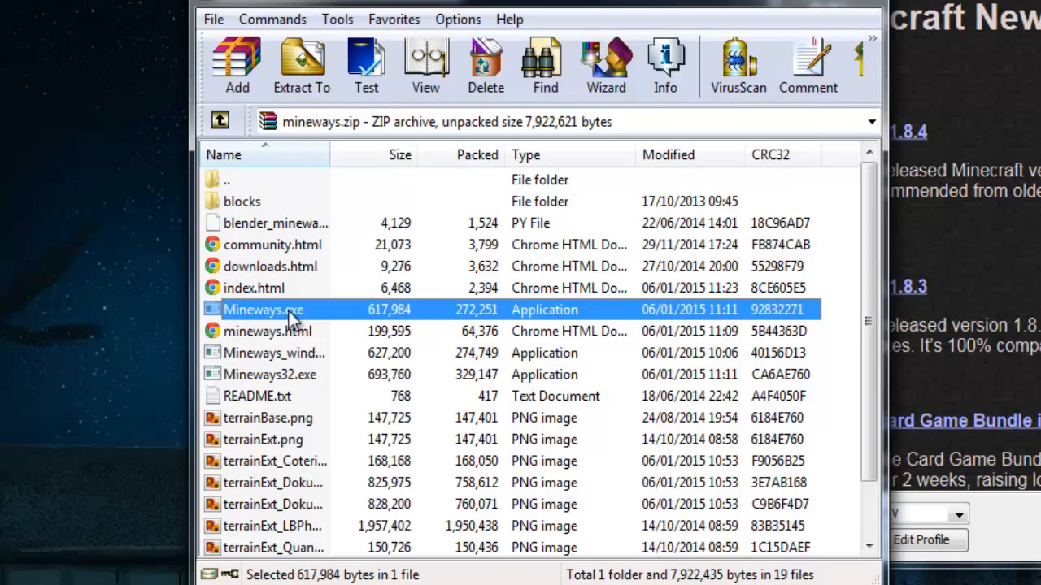
{"action": "double_click", "coordinate": [289, 311]}
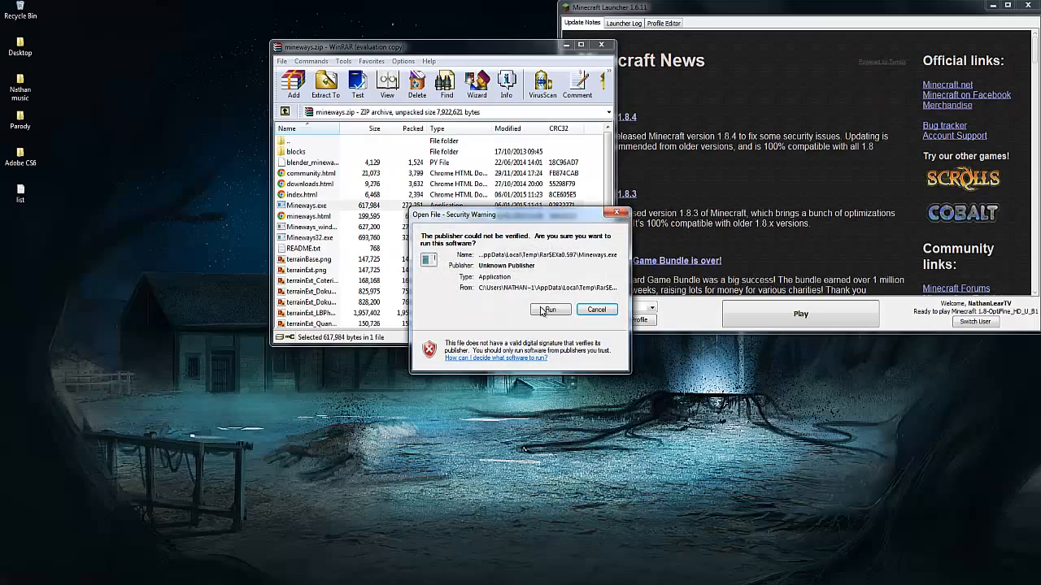
{"action": "left_click", "coordinate": [546, 310]}
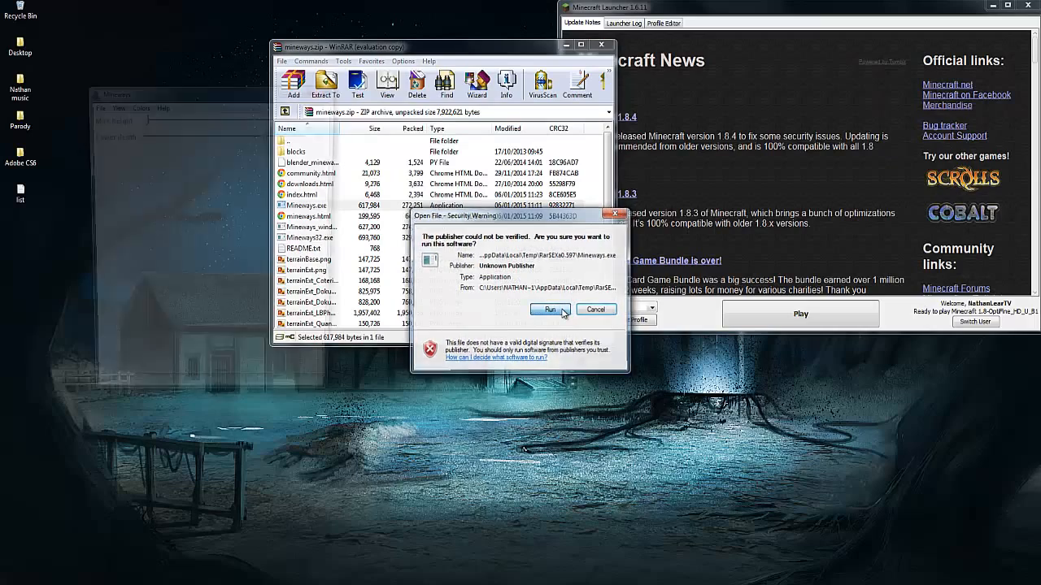
{"action": "left_click", "coordinate": [535, 53]}
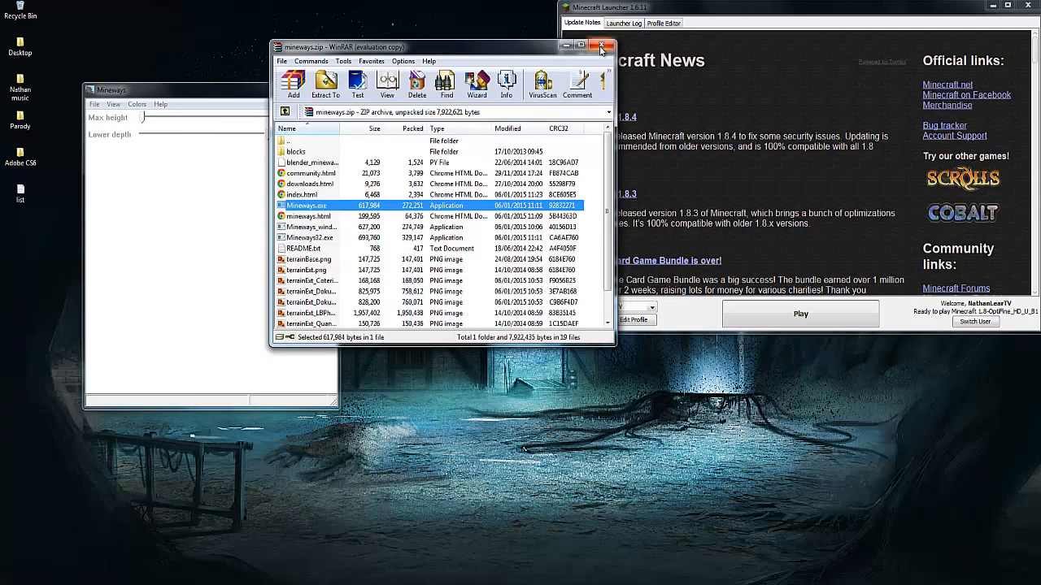
{"action": "left_click", "coordinate": [601, 47]}
Launch Minecraft from the launcher and load the singleplayer world The Forbidden Crafters.
{"action": "left_click_drag", "start_coordinate": [607, 7], "coordinate": [526, 14]}
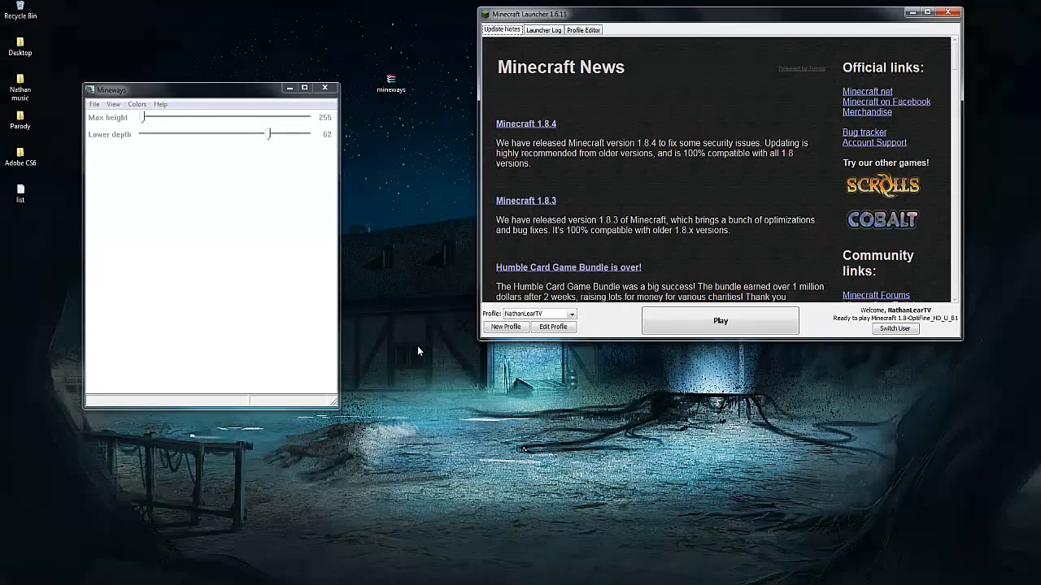
{"action": "left_click", "coordinate": [743, 327]}
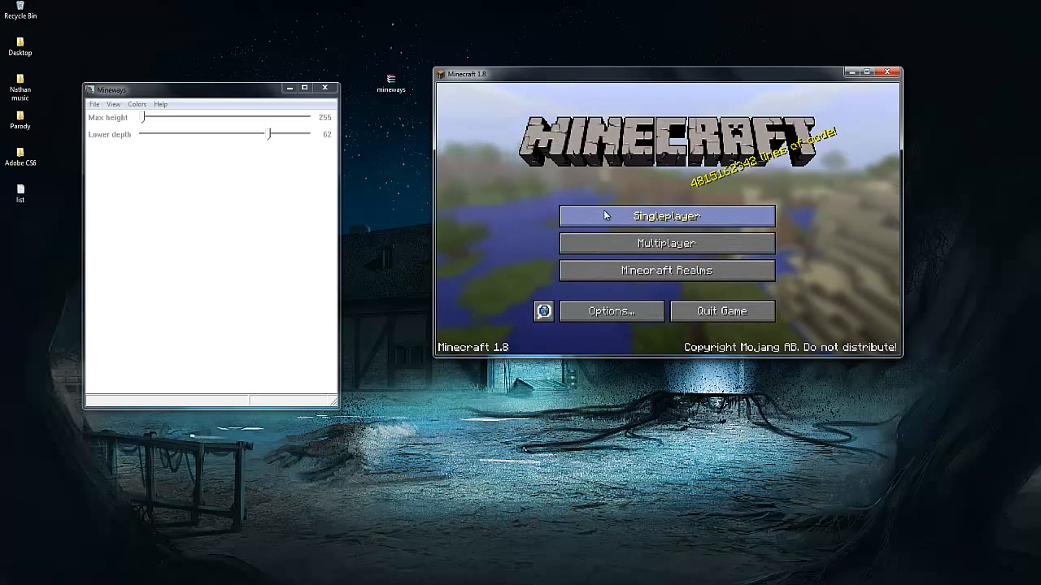
{"action": "left_click", "coordinate": [656, 216]}
{"action": "scroll", "coordinate": [657, 211], "scroll_direction": "down", "scroll_amount": 3}
{"action": "scroll", "coordinate": [639, 210], "scroll_direction": "up", "scroll_amount": 2}
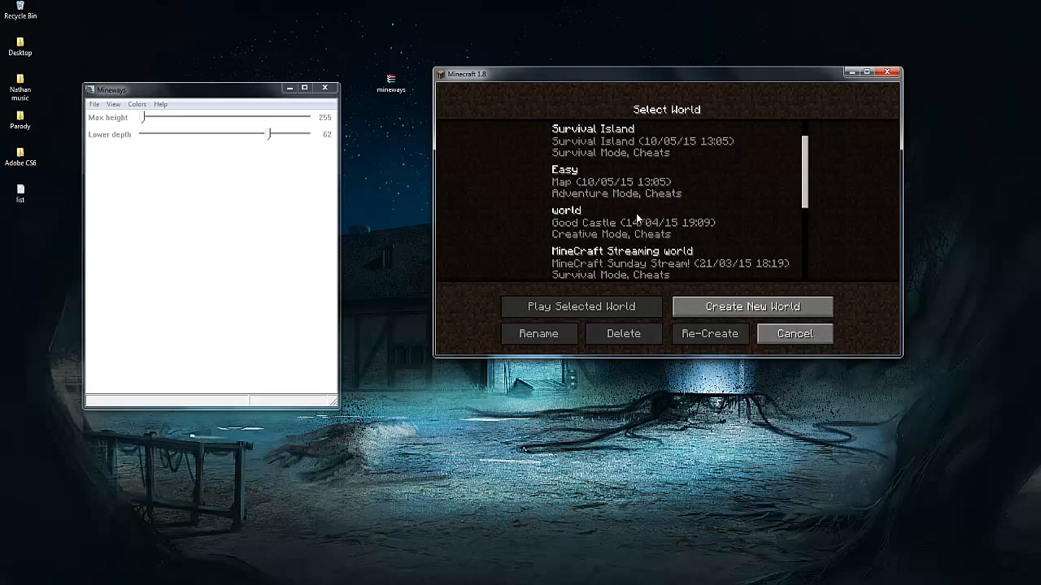
{"action": "scroll", "coordinate": [630, 228], "scroll_direction": "down", "scroll_amount": 2}
{"action": "left_click", "coordinate": [623, 244]}
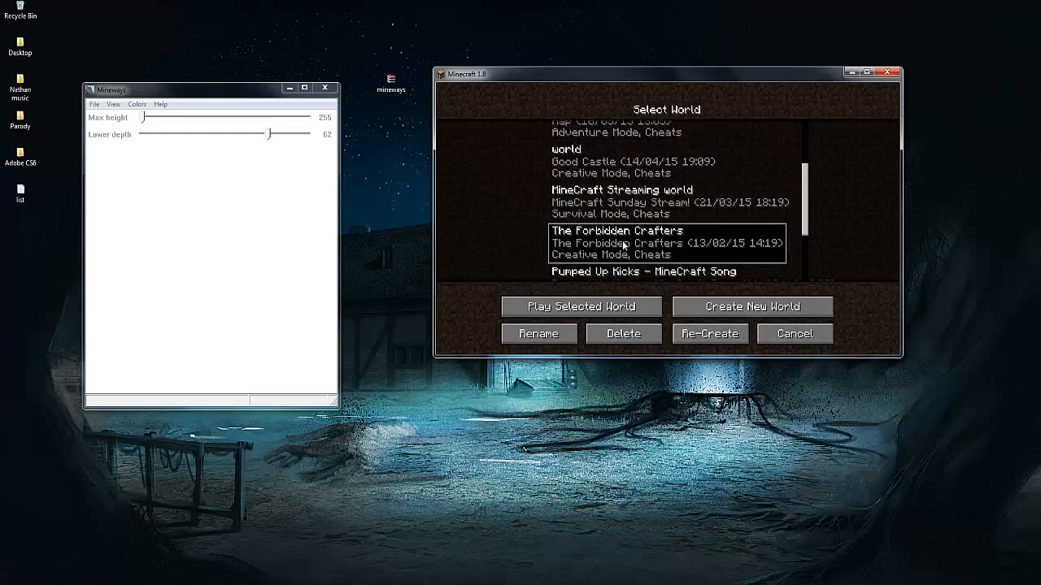
{"action": "left_click", "coordinate": [600, 307]}
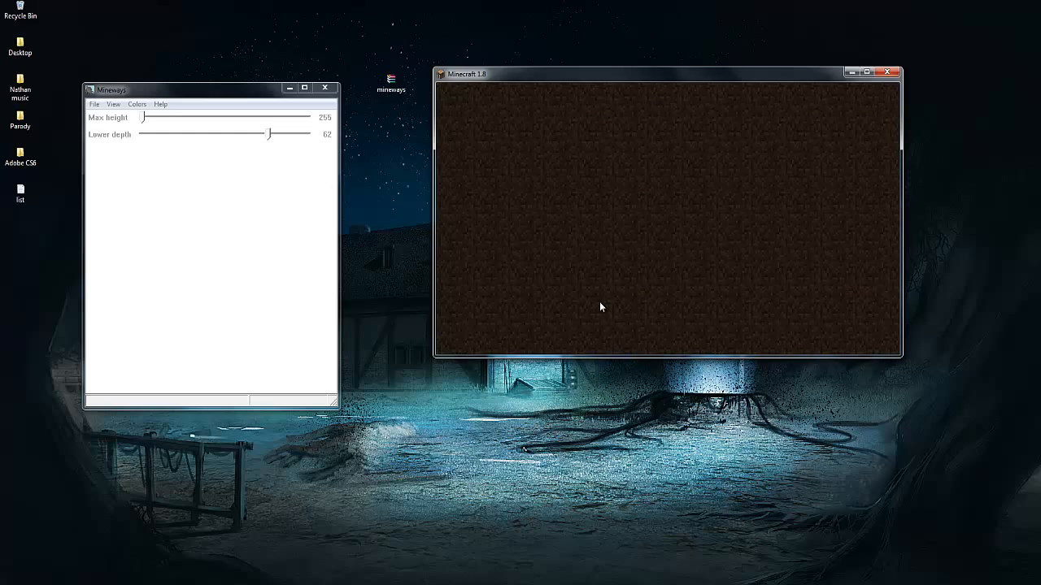
Fly from the stone hilltop down to the grassy clearing beside the small sand-edged pond.
{"action": "key", "text": "w"}
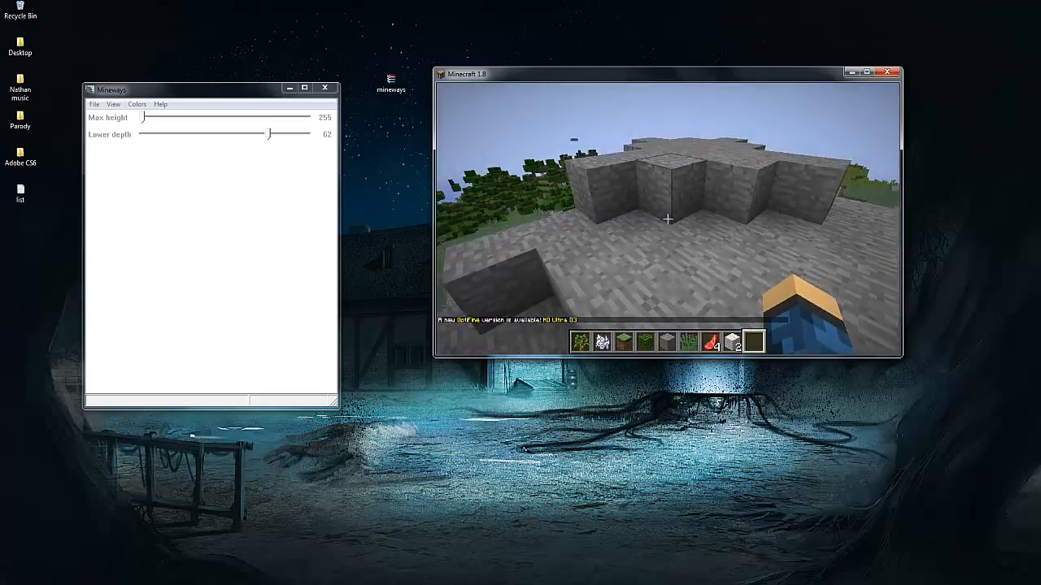
{"action": "key", "text": "space"}
{"action": "key", "text": "w"}
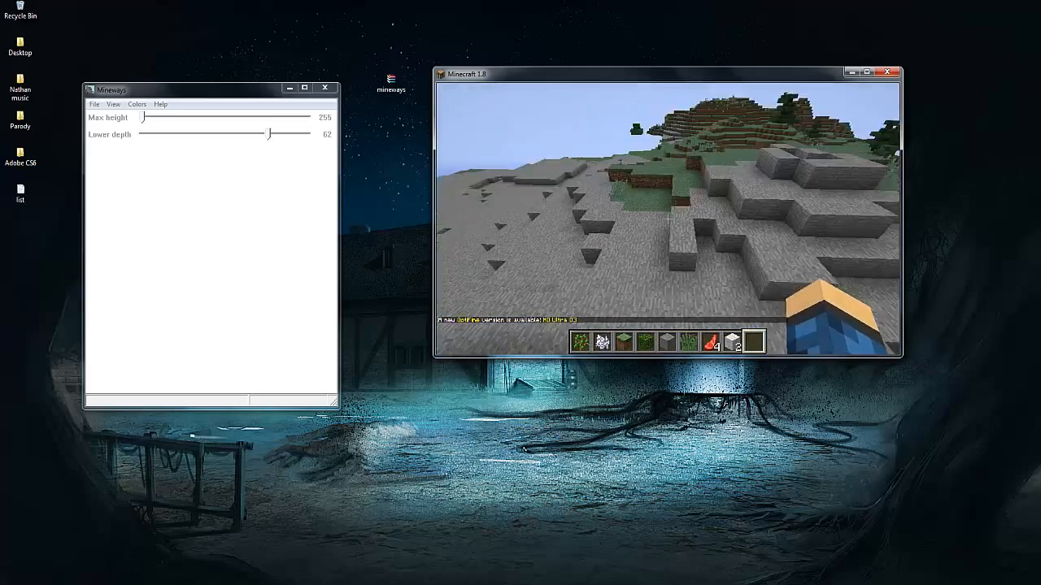
{"action": "key", "text": "w"}
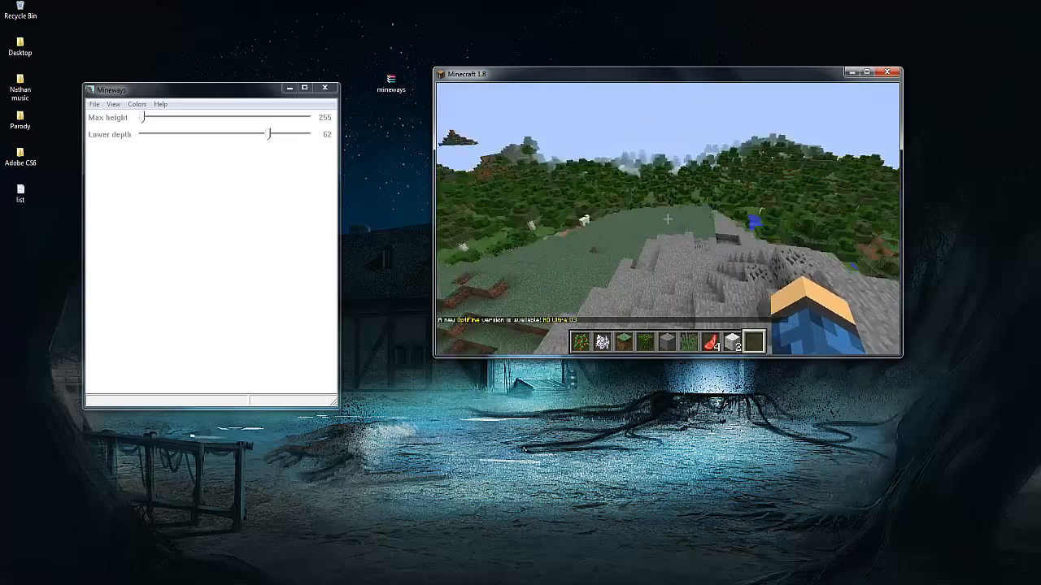
{"action": "key", "text": "w"}
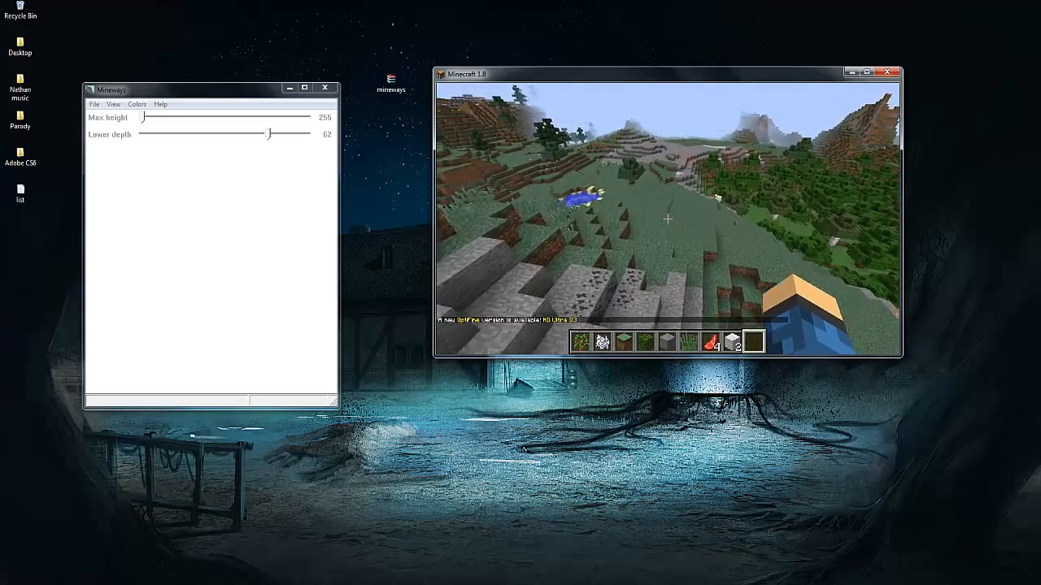
{"action": "key", "text": "w"}
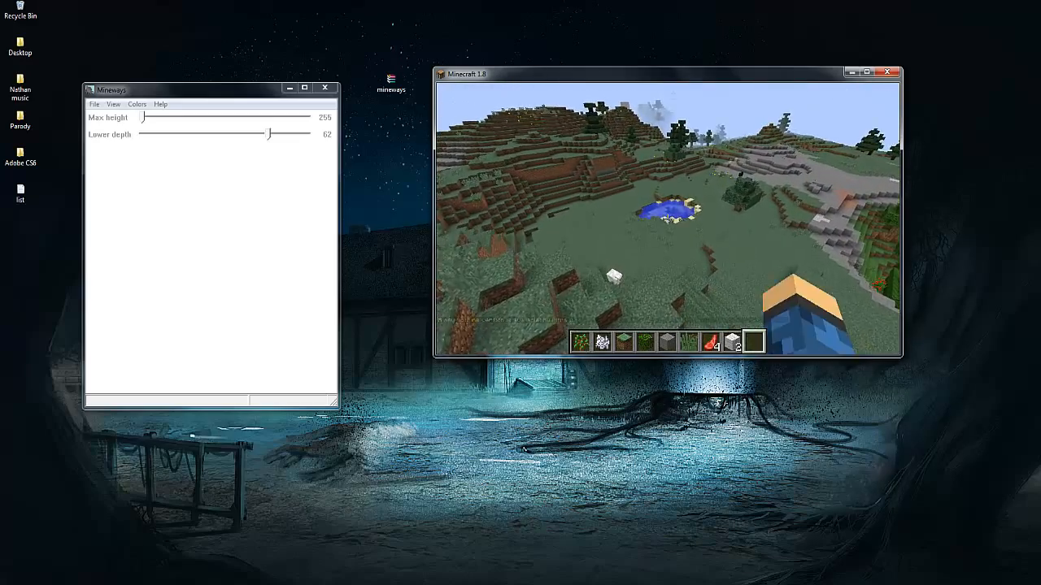
{"action": "key", "text": "4"}
{"action": "key", "text": "s"}
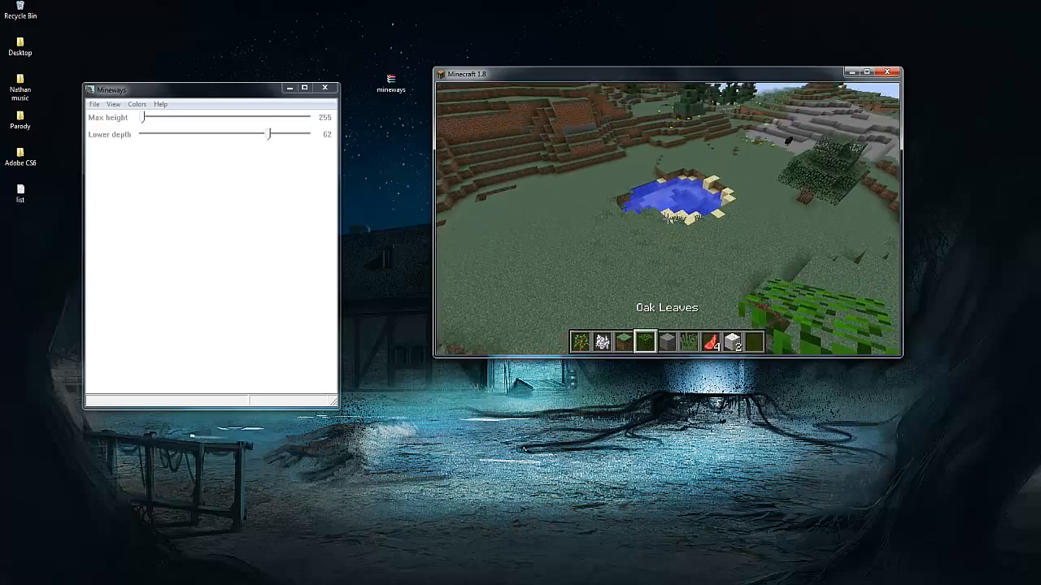
{"action": "key", "text": "w"}
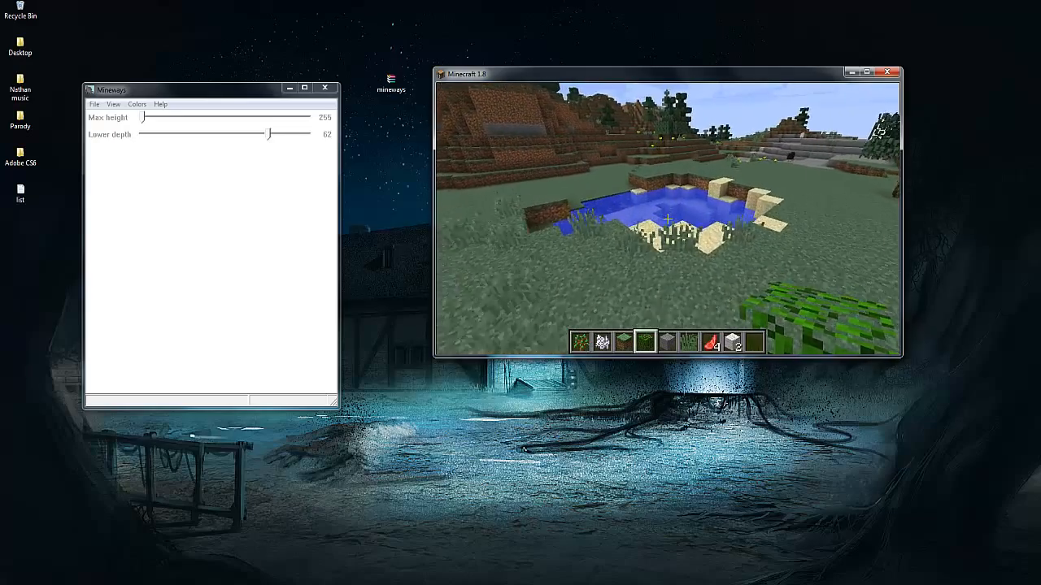
{"action": "key", "text": "5"}
{"action": "key", "text": "w"}
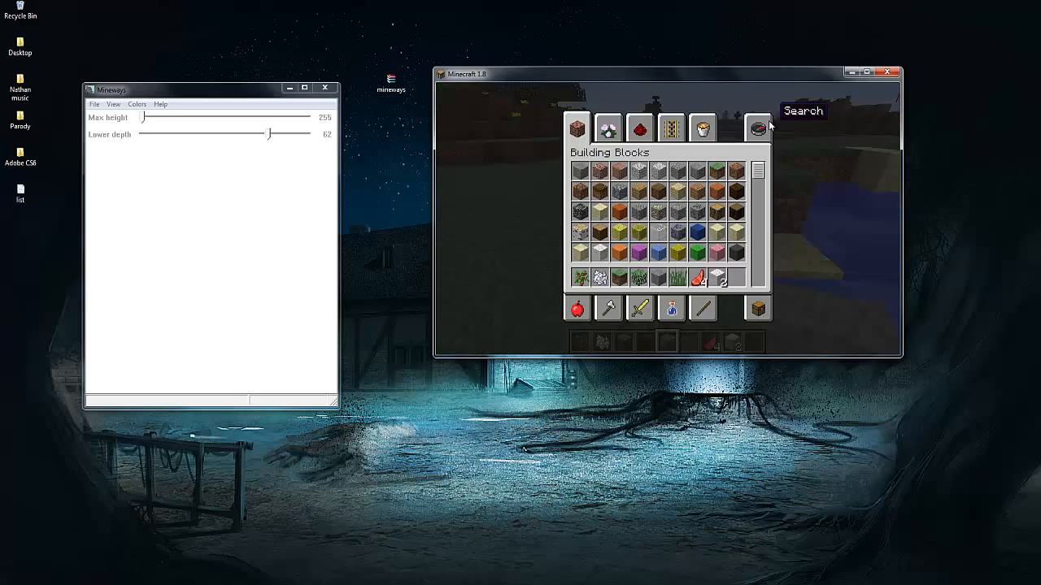
Search the creative inventory for "RE", put Red Wool in the ninth hotbar slot and hold it.
{"action": "left_click", "coordinate": [758, 127]}
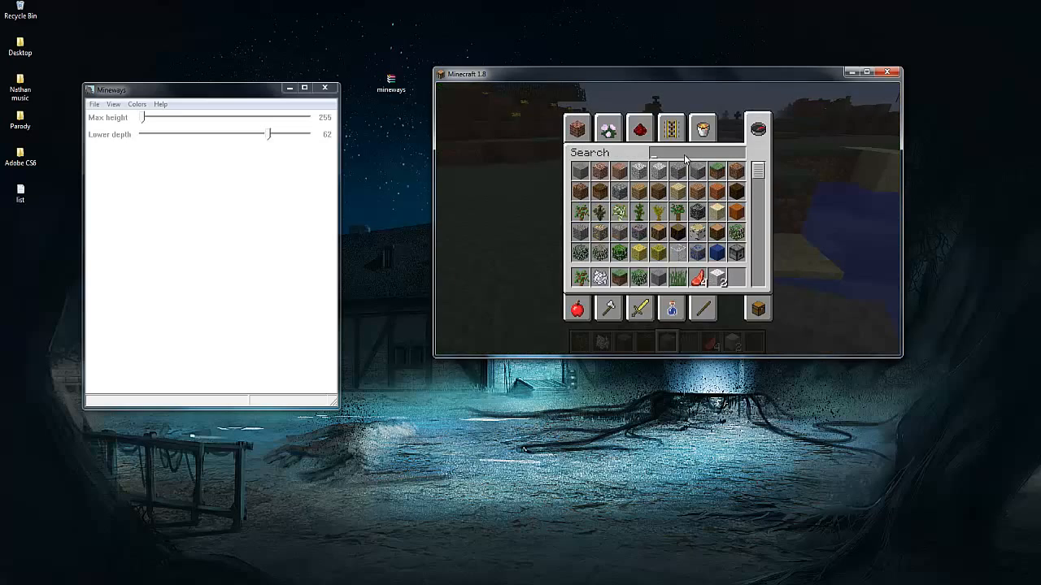
{"action": "type", "text": "RE"}
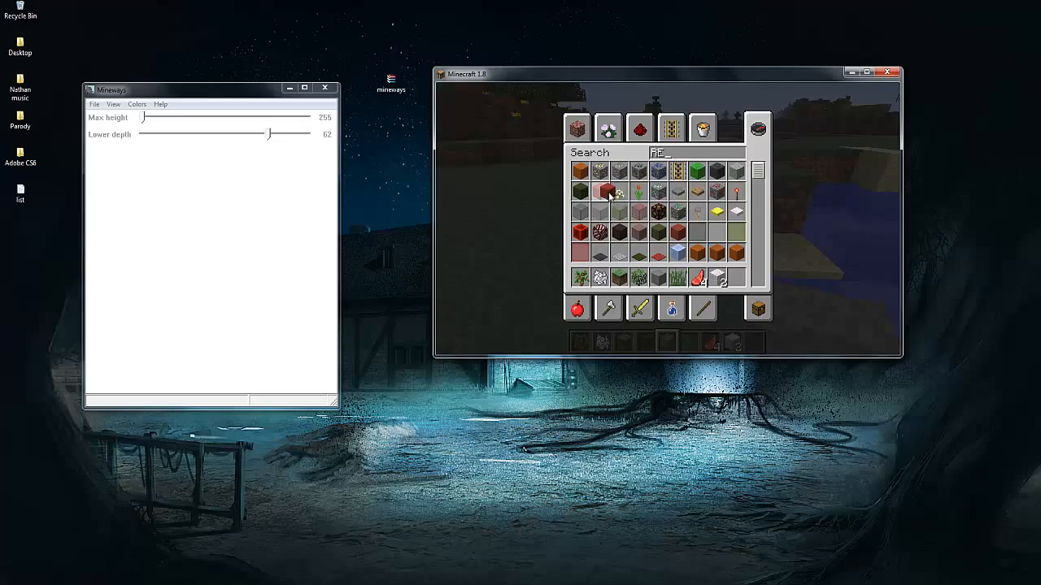
{"action": "left_click", "coordinate": [732, 275]}
{"action": "key", "text": "Escape"}
{"action": "key", "text": "9"}
{"action": "key", "text": "w"}
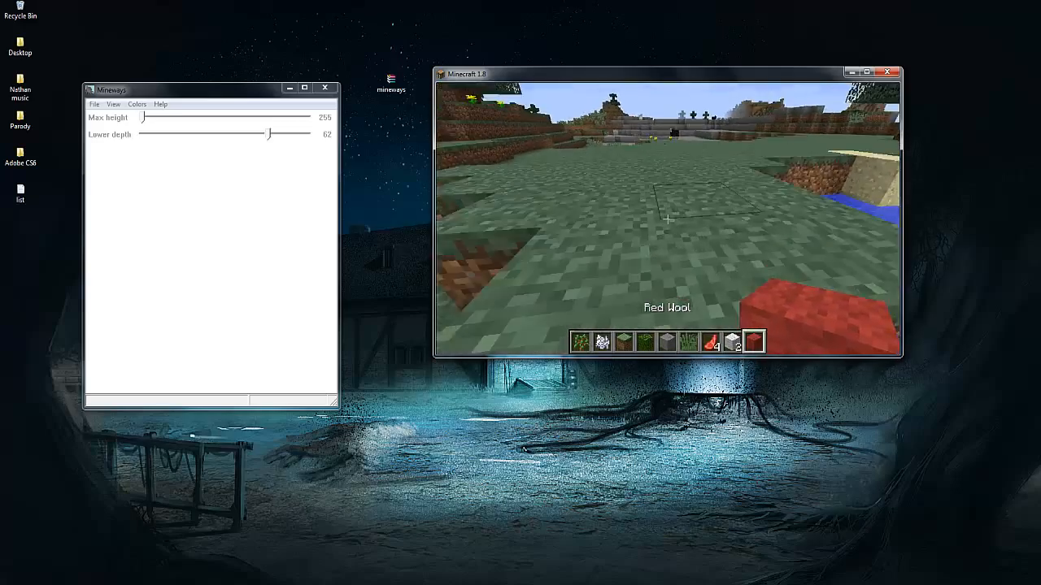
Stack red wool on the grass beside the pond and break the lower blocks, leaving one floating block.
{"action": "right_click", "coordinate": [667, 219]}
{"action": "right_click", "coordinate": [666, 219]}
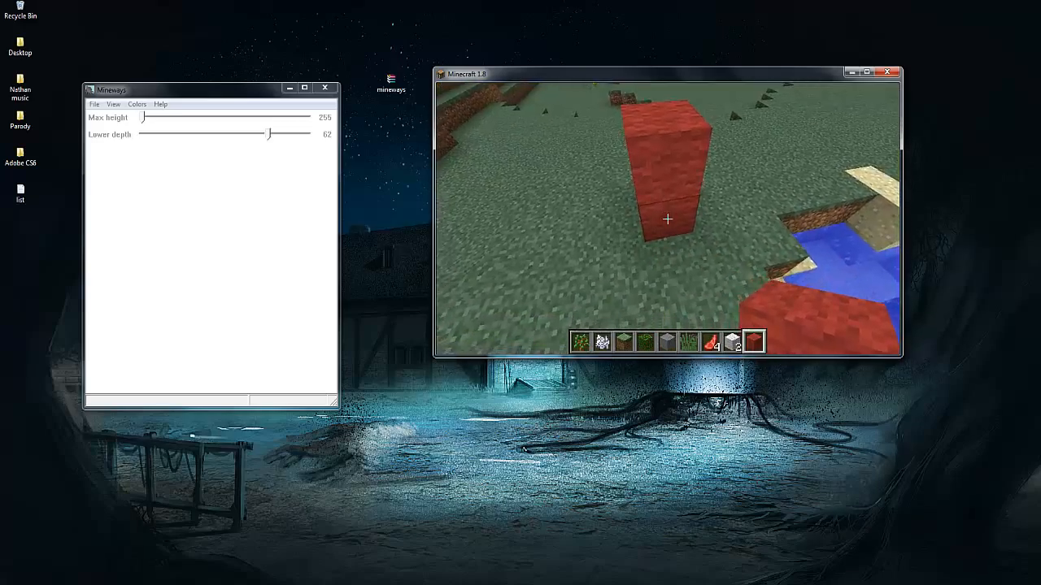
{"action": "left_click", "coordinate": [667, 219]}
{"action": "left_click", "coordinate": [666, 218]}
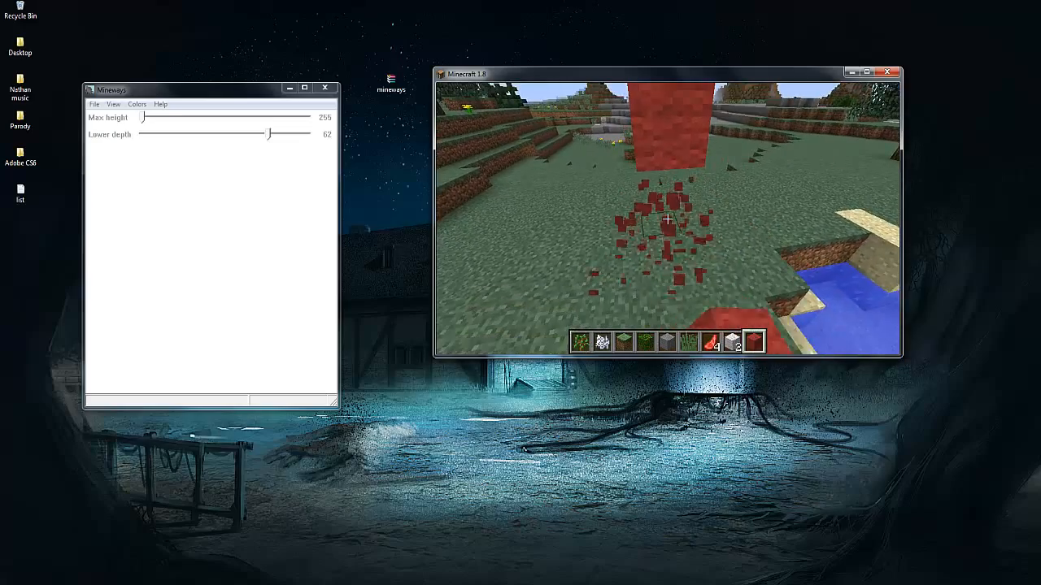
{"action": "right_click", "coordinate": [667, 219]}
{"action": "key", "text": "a"}
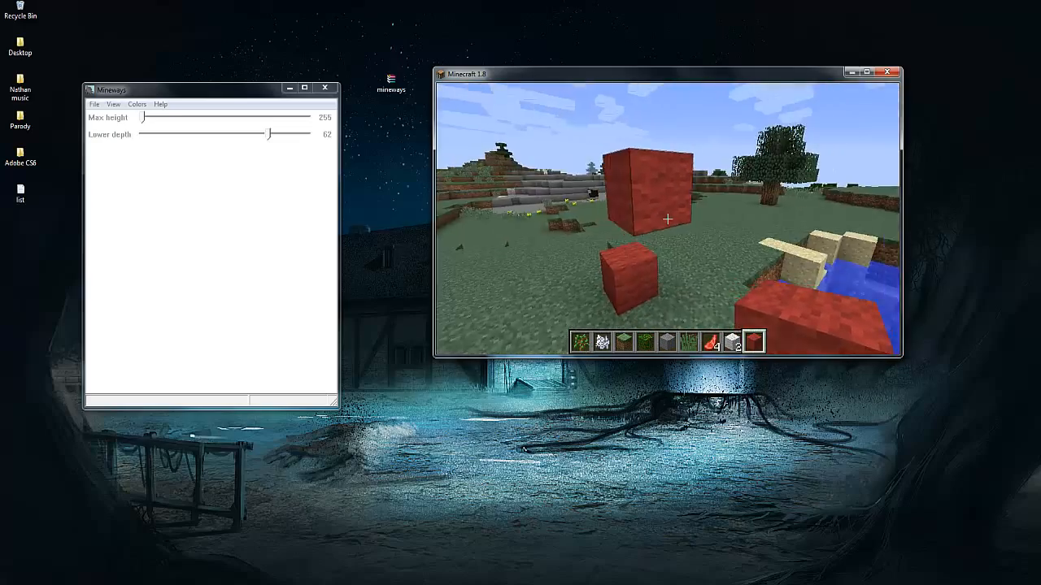
{"action": "left_click", "coordinate": [667, 218]}
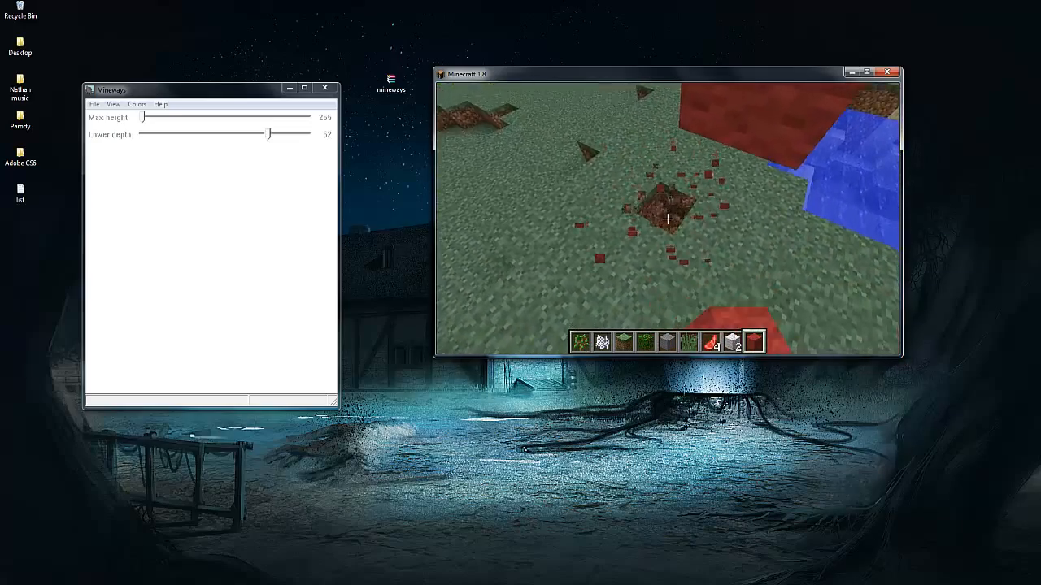
Fill the hole in the ground below the floating wool with a grass block.
{"action": "scroll", "coordinate": [666, 219], "scroll_direction": "down", "scroll_amount": 3}
{"action": "key", "text": "s"}
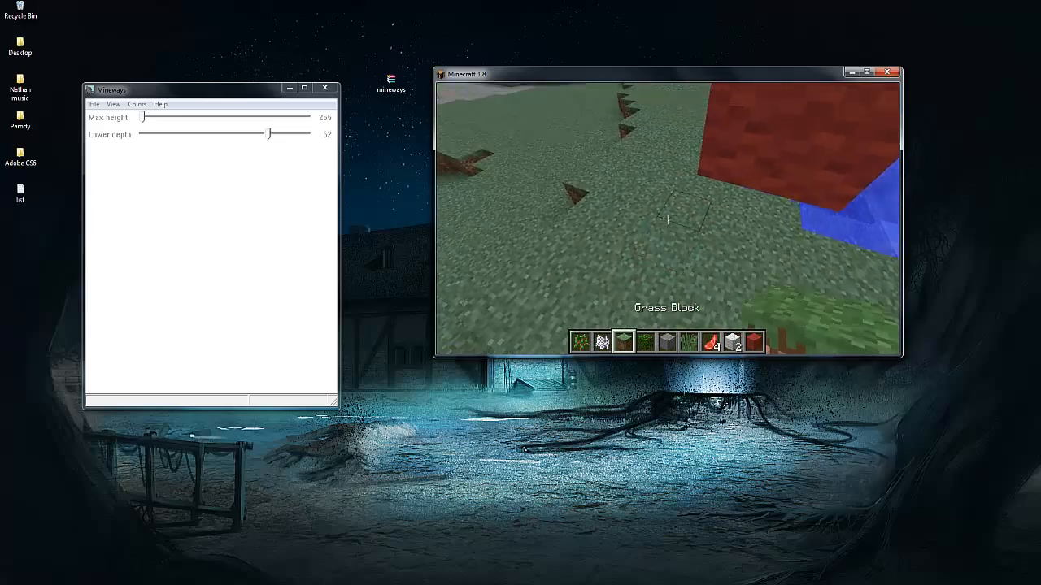
{"action": "scroll", "coordinate": [666, 219], "scroll_direction": "up", "scroll_amount": 2}
Extend the floating red wool block into a long row above the clearing and turn a corner towards the pond.
{"action": "scroll", "coordinate": [667, 219], "scroll_direction": "down", "scroll_amount": 8}
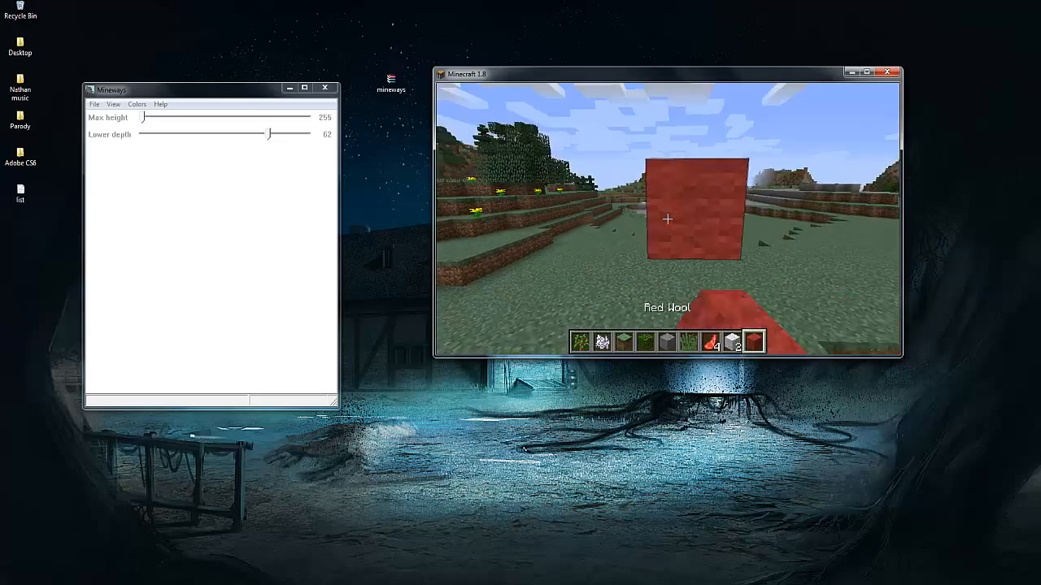
{"action": "key", "text": "s"}
{"action": "right_click", "coordinate": [666, 218]}
{"action": "right_click", "coordinate": [666, 219]}
{"action": "right_click", "coordinate": [667, 219]}
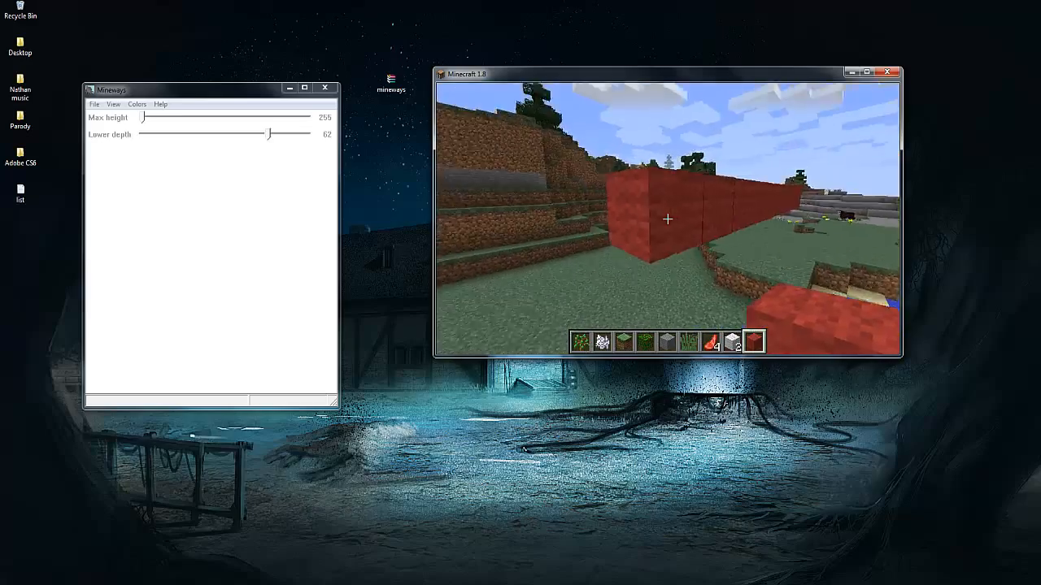
{"action": "right_click", "coordinate": [667, 219]}
{"action": "right_click", "coordinate": [666, 219]}
{"action": "key", "text": "s"}
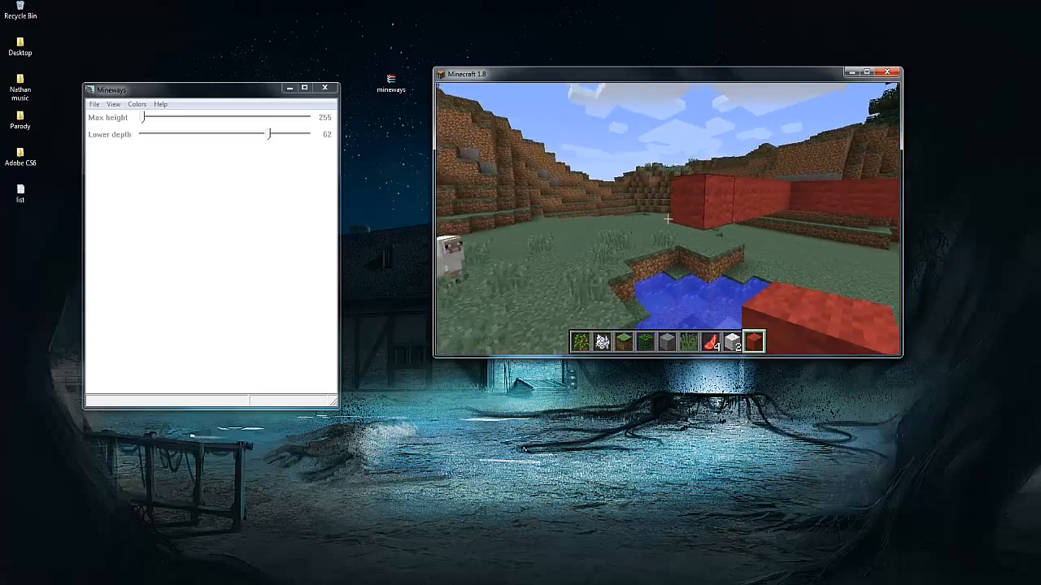
Continue the floating red wool row around the pond and close it into a rectangular frame.
{"action": "key", "text": "s"}
{"action": "right_click", "coordinate": [667, 219]}
{"action": "right_click", "coordinate": [667, 219]}
{"action": "right_click", "coordinate": [667, 218]}
{"action": "right_click", "coordinate": [667, 219]}
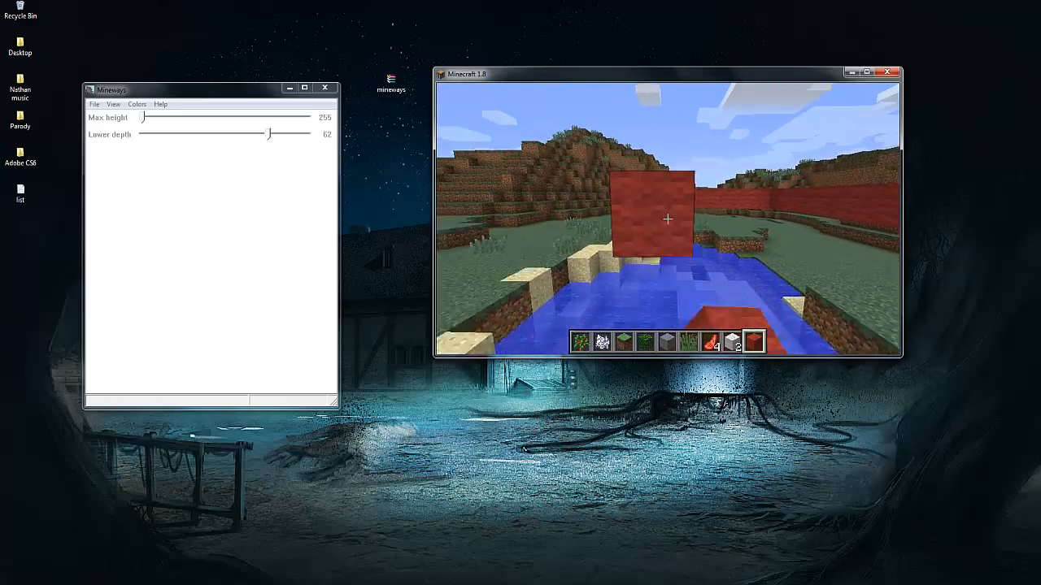
{"action": "right_click", "coordinate": [667, 219]}
{"action": "key", "text": "s"}
{"action": "right_click", "coordinate": [667, 218]}
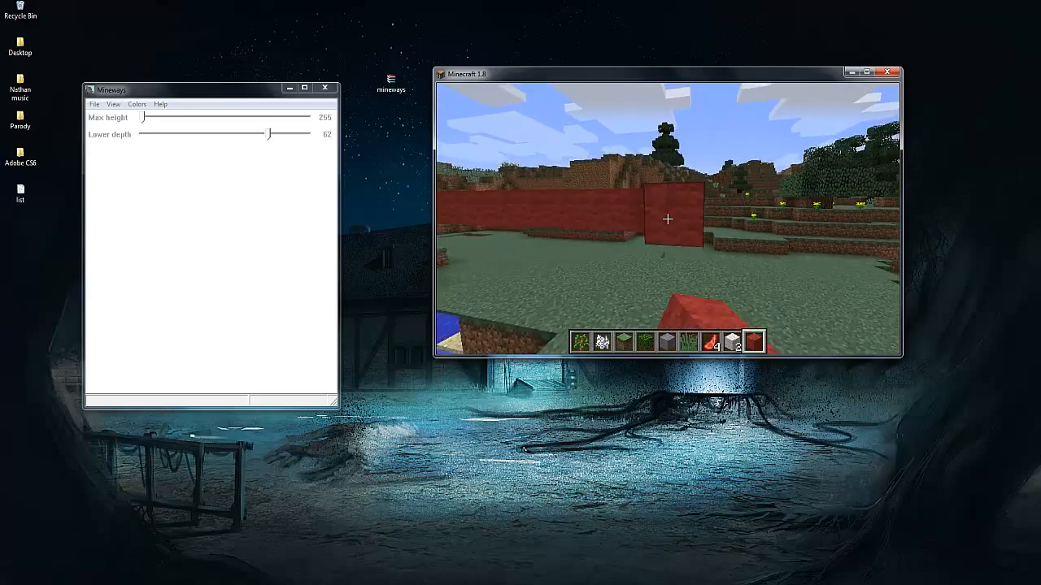
{"action": "right_click", "coordinate": [667, 219]}
{"action": "right_click", "coordinate": [667, 219]}
{"action": "key", "text": "space"}
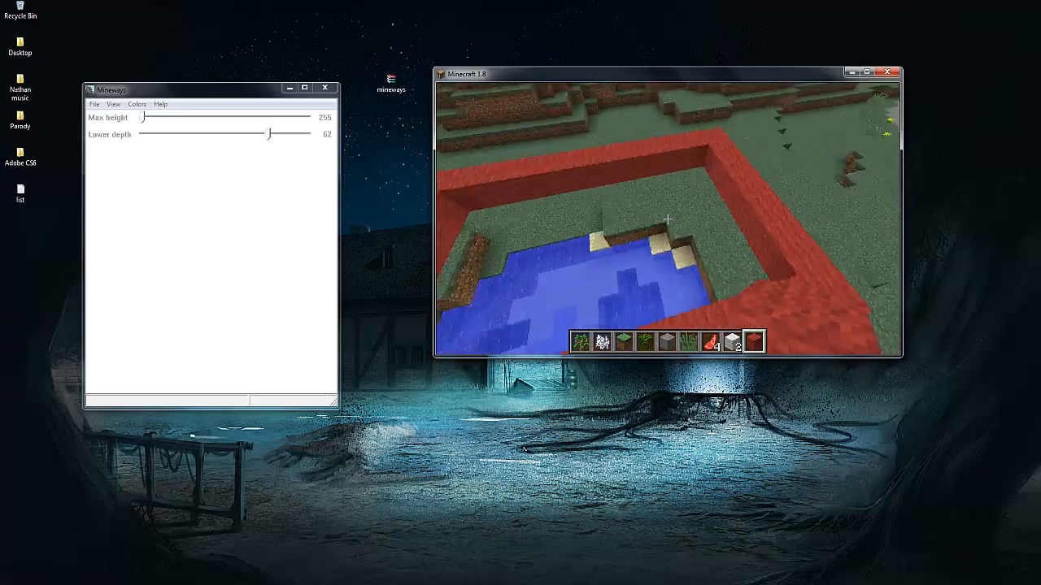
{"action": "key", "text": "2"}
{"action": "key", "text": "s"}
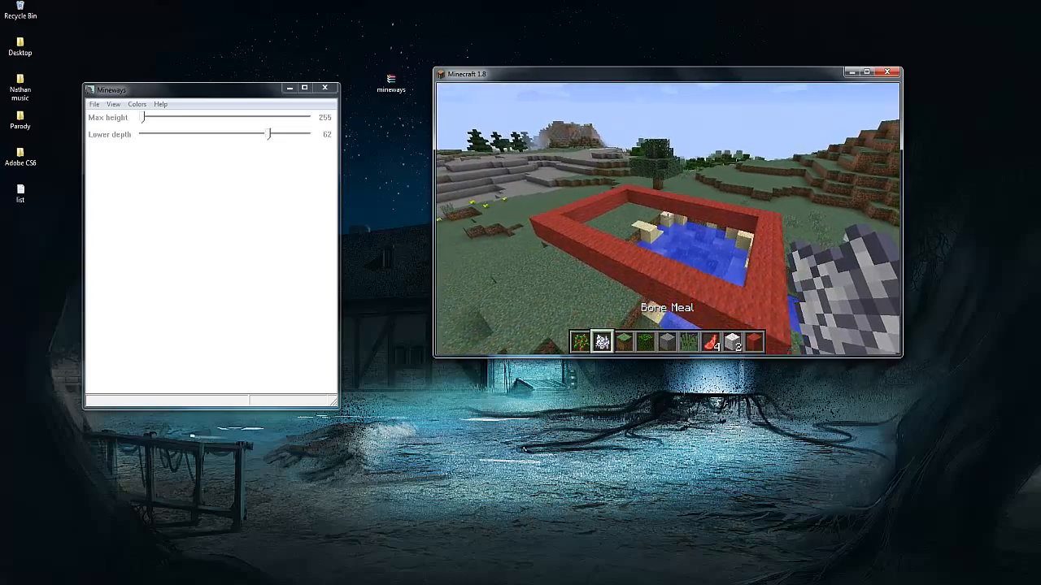
{"action": "key", "text": "space"}
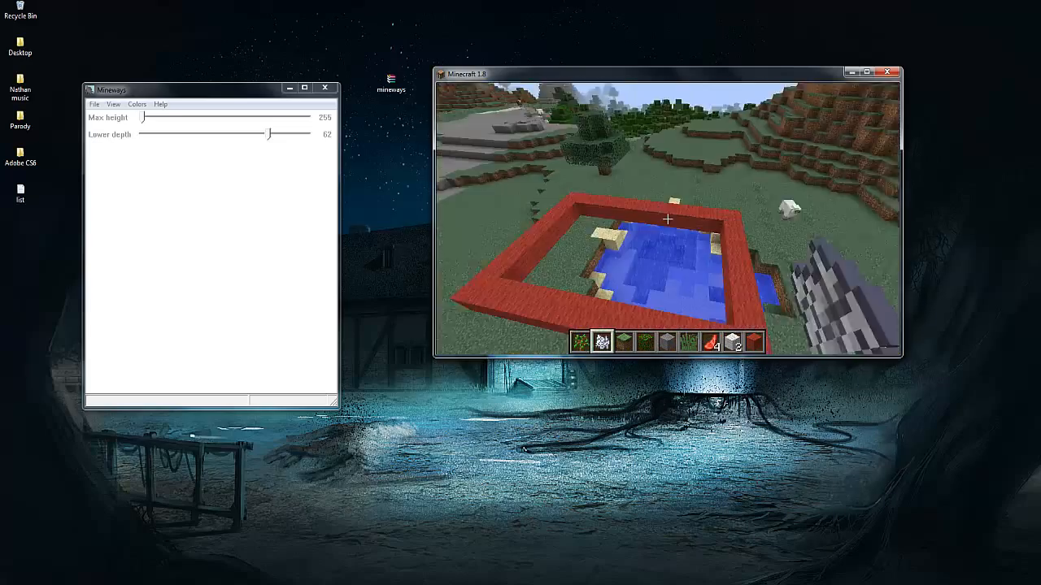
{"action": "key", "text": "1"}
Save and quit the world to the title screen and close Minecraft.
{"action": "key", "text": "Escape"}
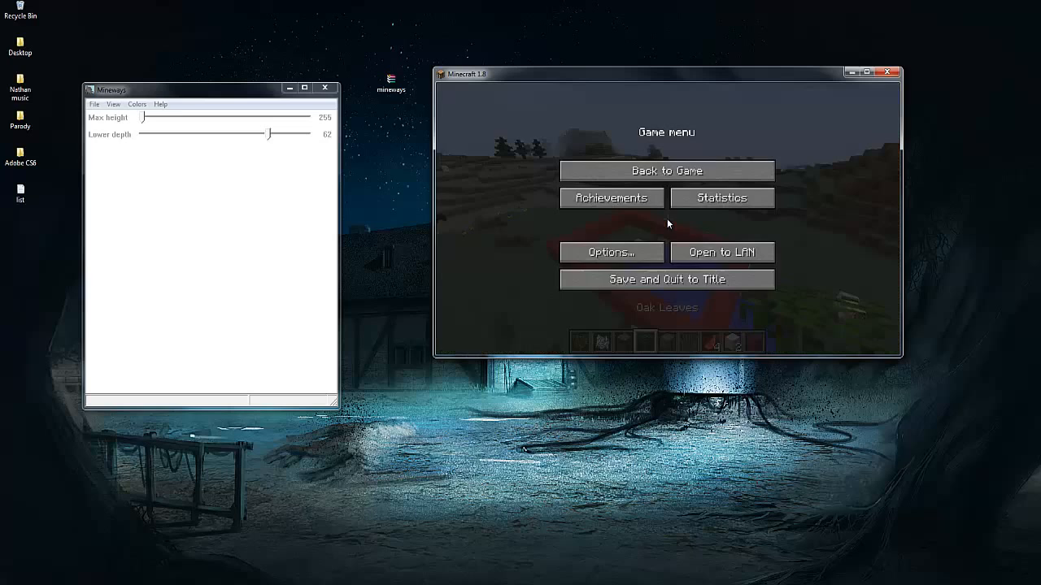
{"action": "left_click", "coordinate": [660, 280]}
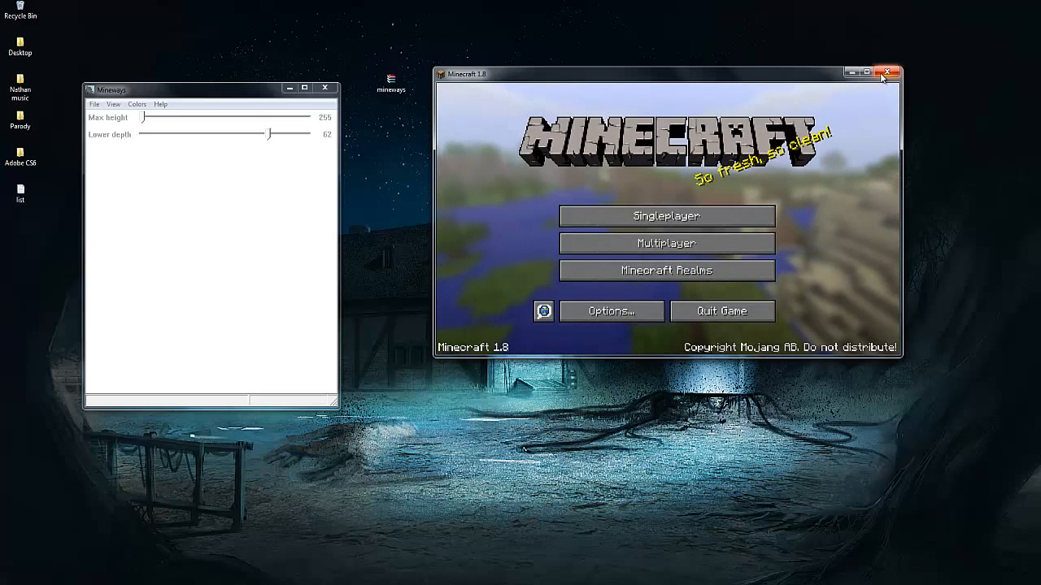
{"action": "left_click", "coordinate": [886, 73]}
Switch to Mineways, open the world The Forbidden Crafters and enlarge the window to show more of the map.
{"action": "left_click_drag", "start_coordinate": [235, 89], "coordinate": [355, 36]}
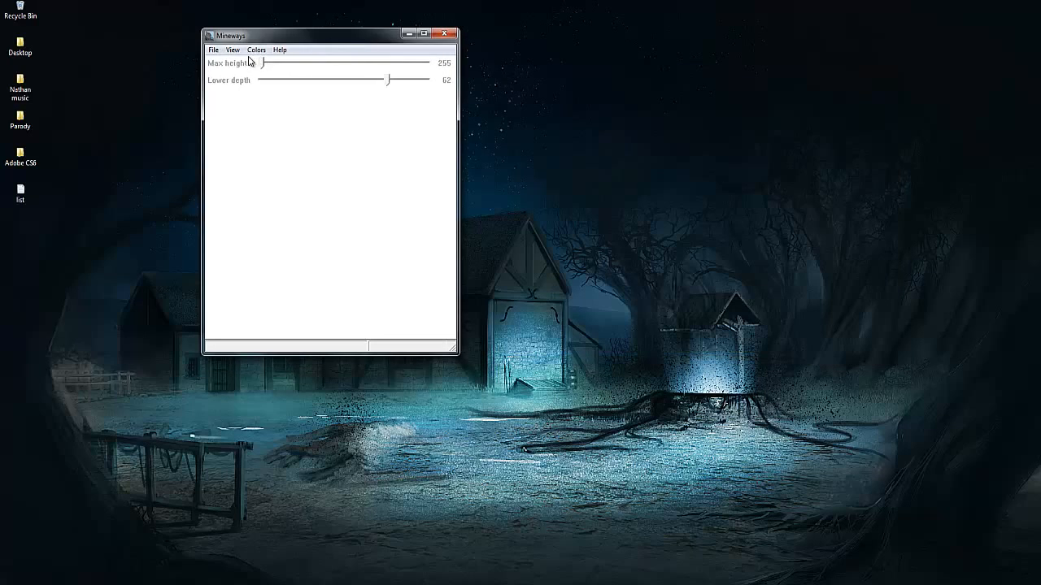
{"action": "left_click", "coordinate": [213, 50]}
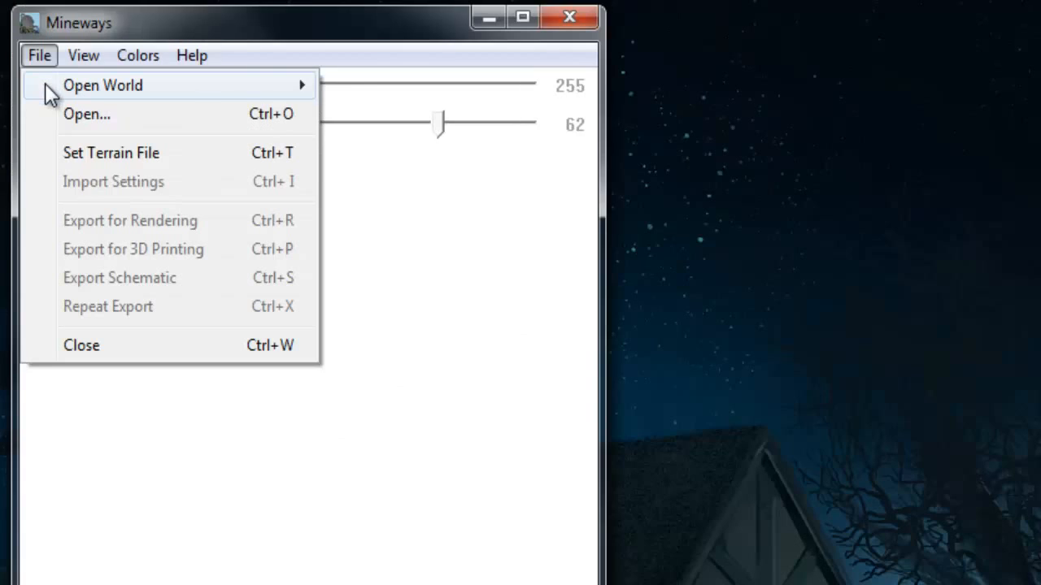
{"action": "mouse_move", "coordinate": [234, 63]}
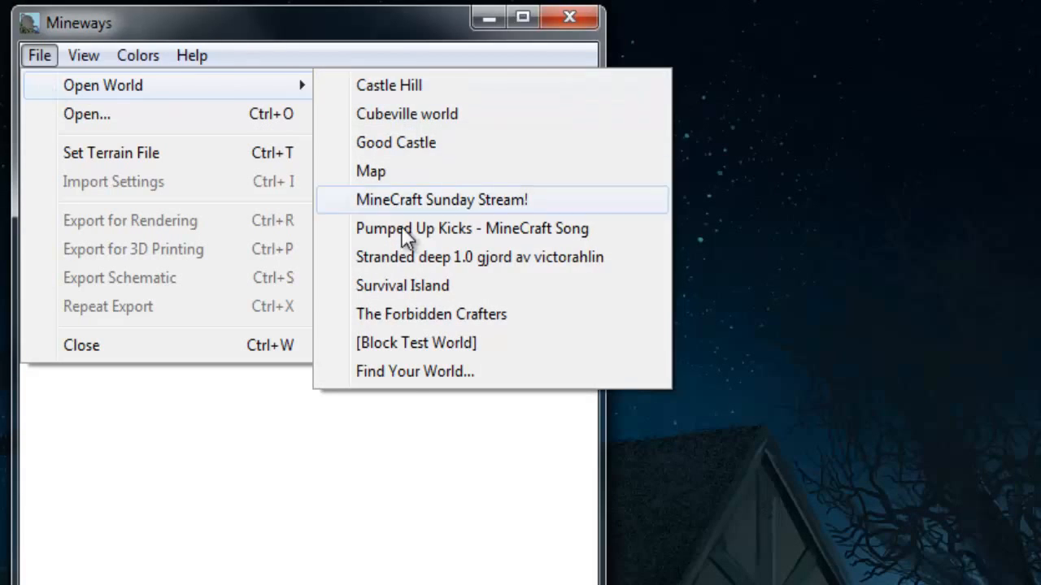
{"action": "left_click", "coordinate": [409, 314]}
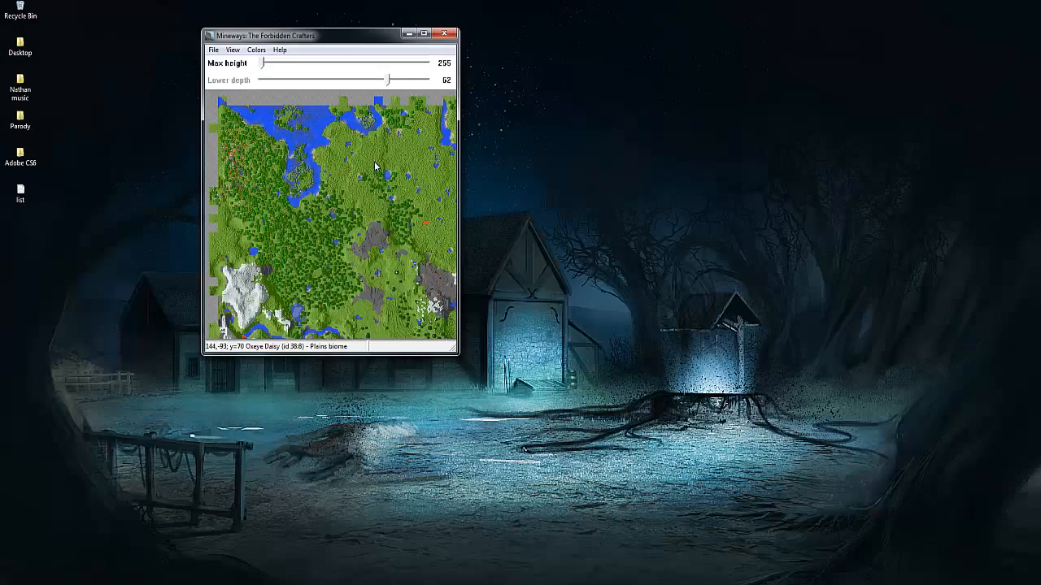
{"action": "left_click_drag", "start_coordinate": [376, 42], "coordinate": [343, 12]}
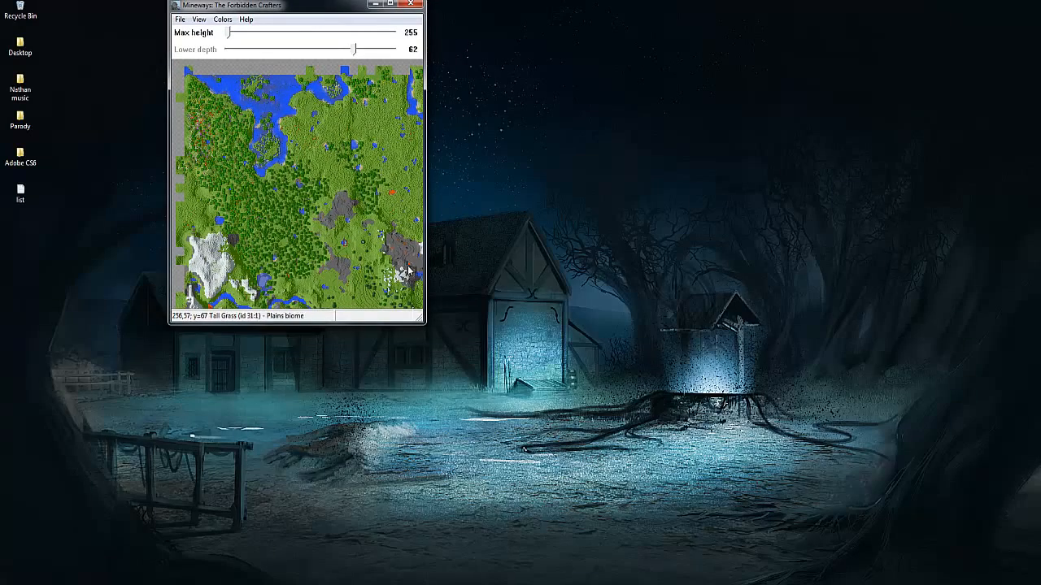
{"action": "left_click_drag", "start_coordinate": [422, 322], "coordinate": [609, 428]}
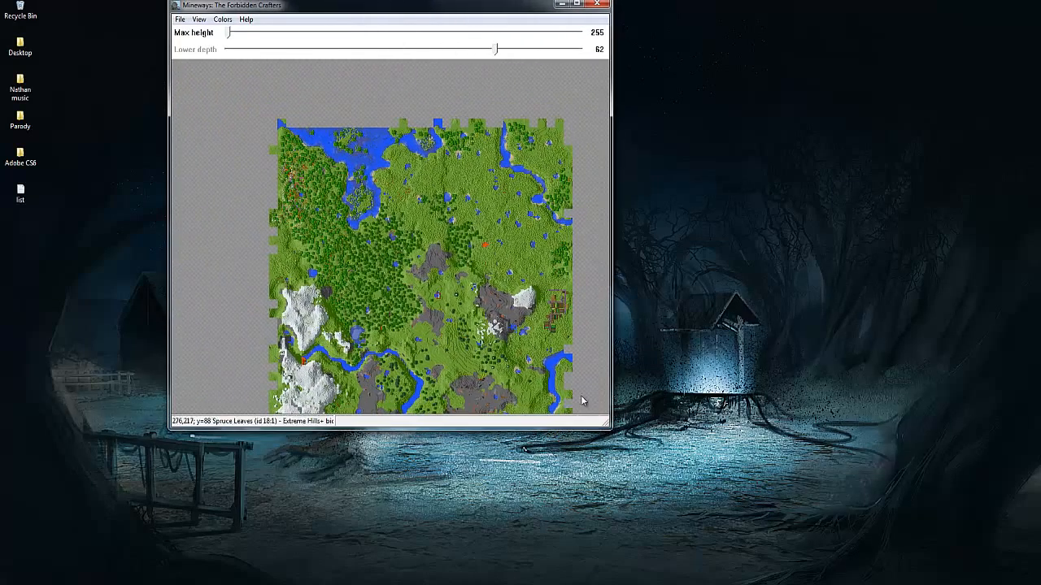
Try a wide rectangular selection across the forest and grassland on the map.
{"action": "right_click_drag", "start_coordinate": [475, 248], "coordinate": [302, 313]}
{"action": "left_click", "coordinate": [626, 365]}
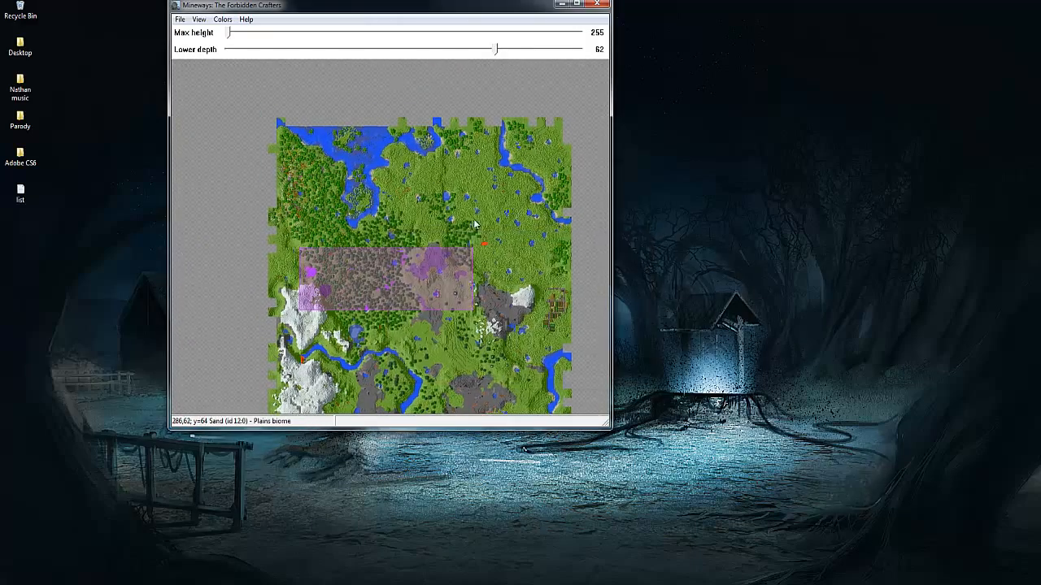
Replace the selection with one around the red wool frame, X 132 to 165 and Z 88 to 120, with max height 83 and lower depth 63.
{"action": "left_click_drag", "start_coordinate": [520, 323], "coordinate": [453, 254]}
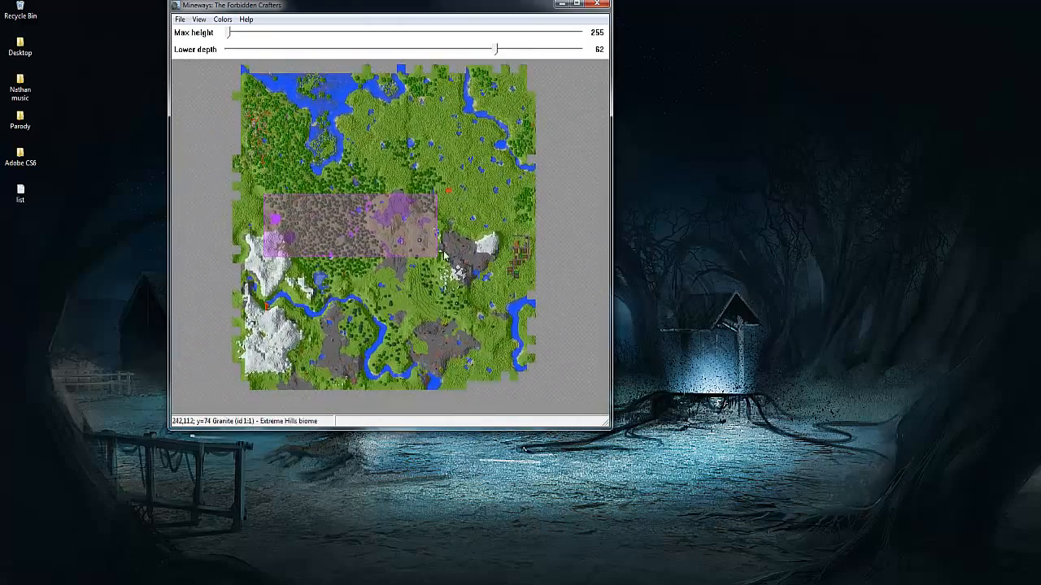
{"action": "scroll", "coordinate": [440, 261], "scroll_direction": "up", "scroll_amount": 2}
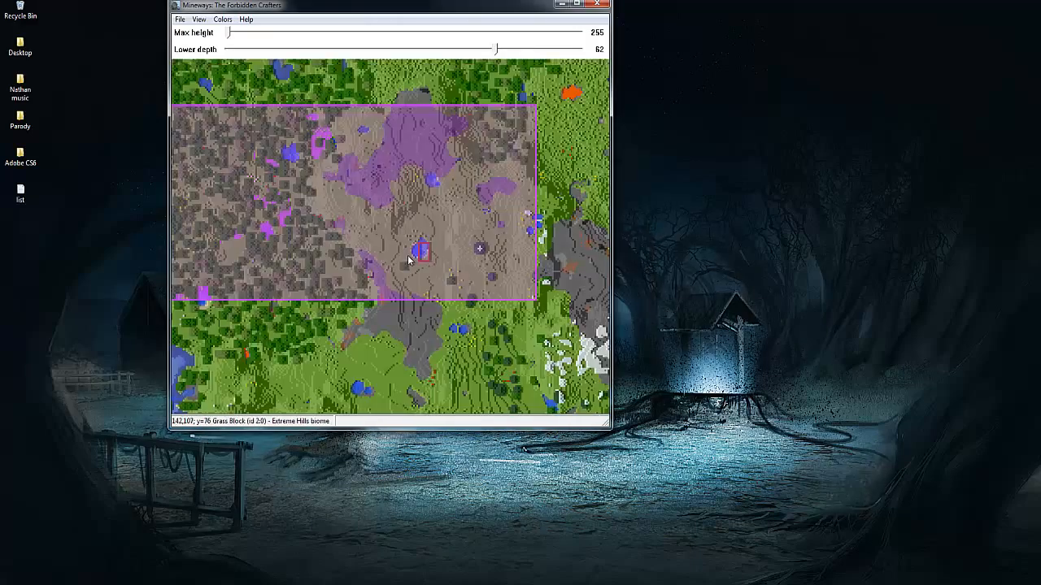
{"action": "right_click", "coordinate": [451, 281]}
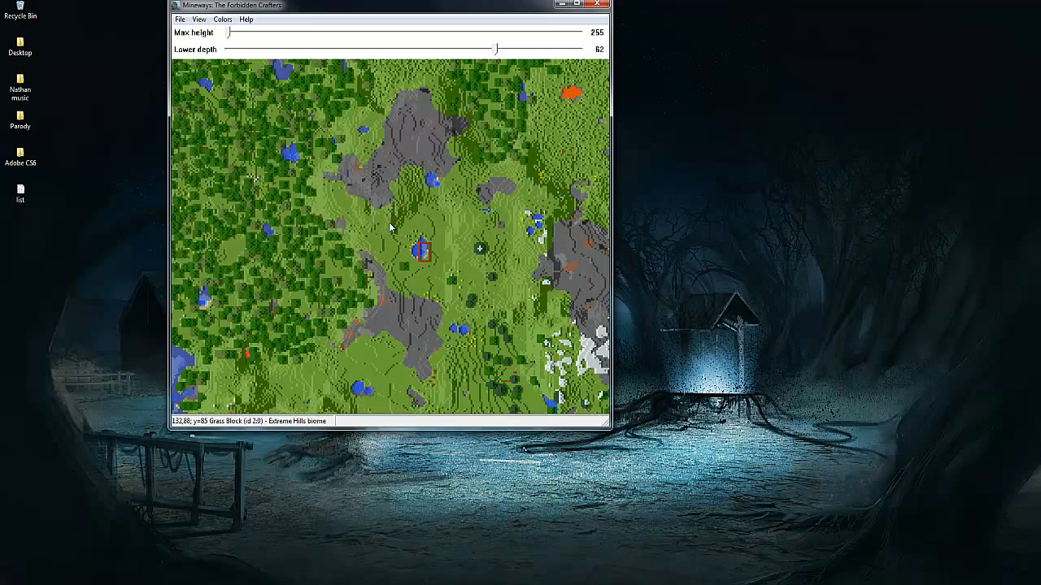
{"action": "right_click_drag", "start_coordinate": [405, 244], "coordinate": [427, 273]}
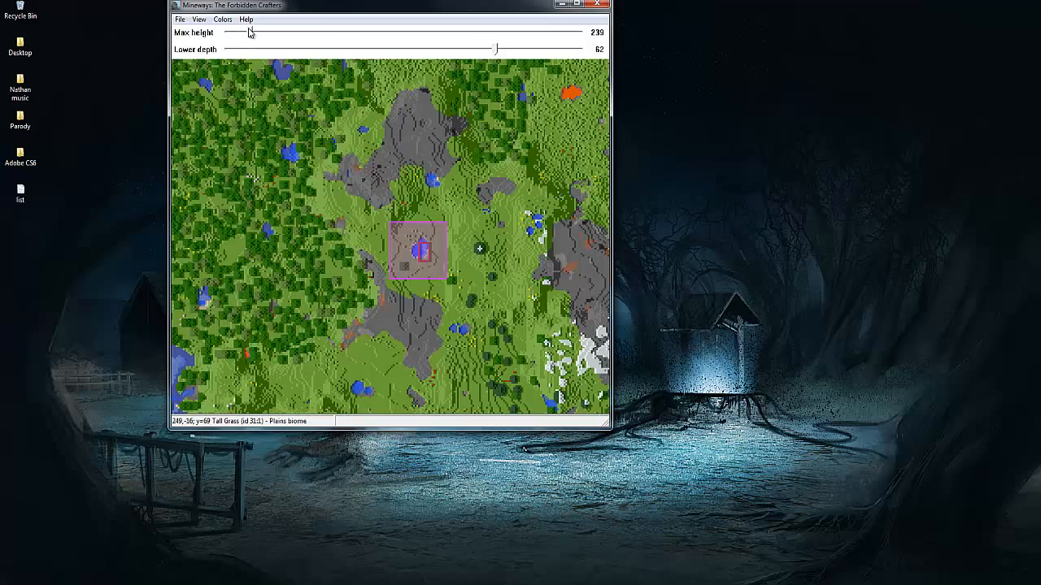
{"action": "left_click_drag", "start_coordinate": [448, 29], "coordinate": [466, 34]}
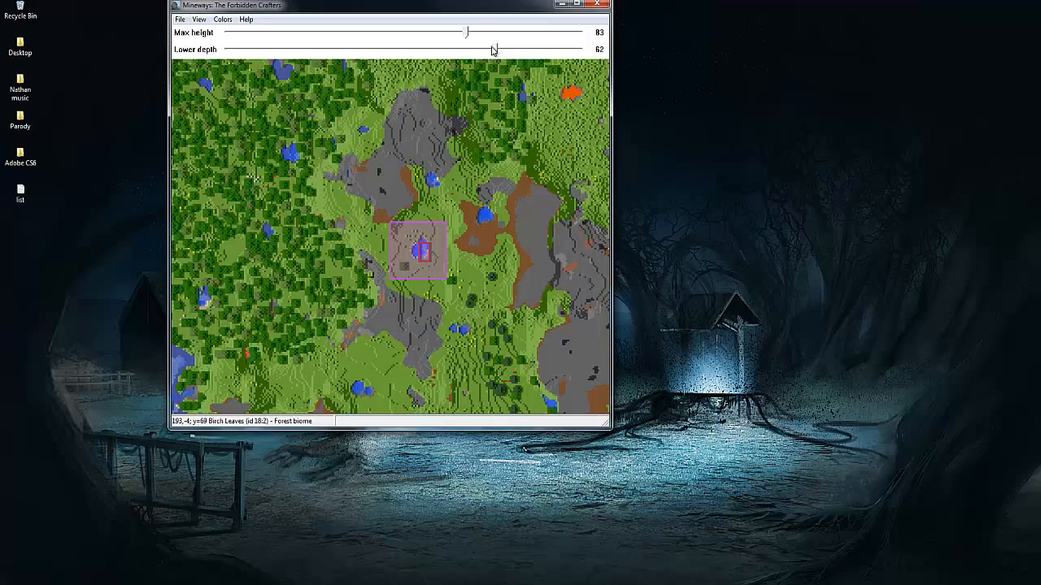
{"action": "mouse_move", "coordinate": [476, 53]}
{"action": "left_mouse_down"}
{"action": "mouse_move", "coordinate": [450, 51]}
{"action": "mouse_move", "coordinate": [486, 54]}
{"action": "left_mouse_up"}
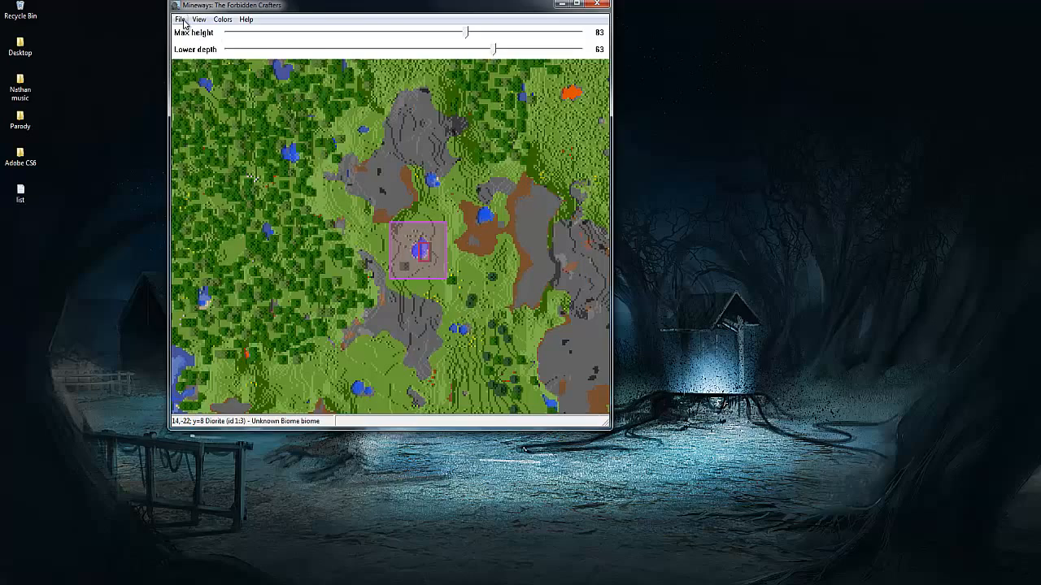
Start an export for rendering and choose the Desktop as the save location.
{"action": "left_click", "coordinate": [180, 20]}
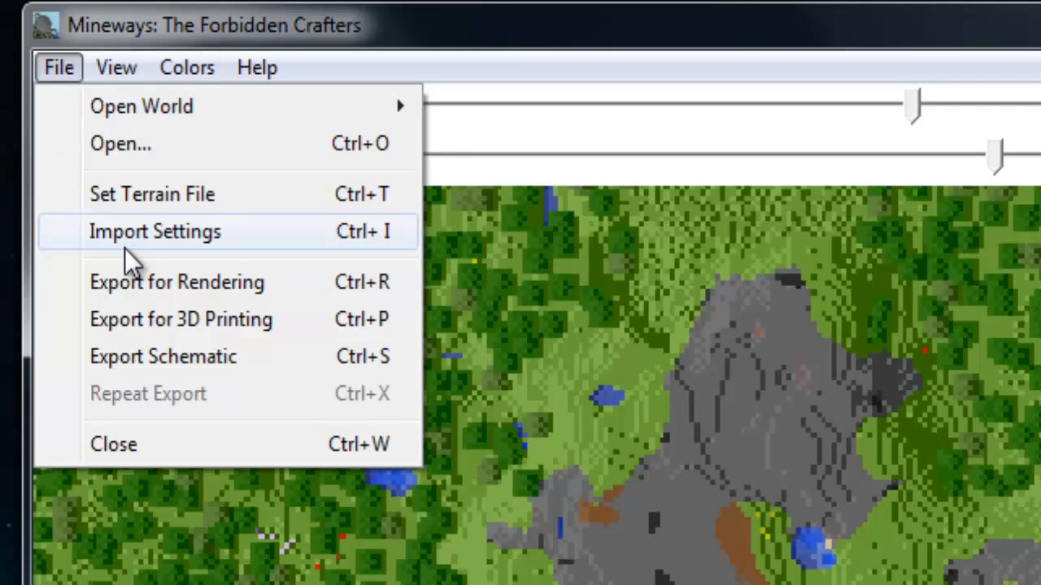
{"action": "left_click", "coordinate": [208, 93]}
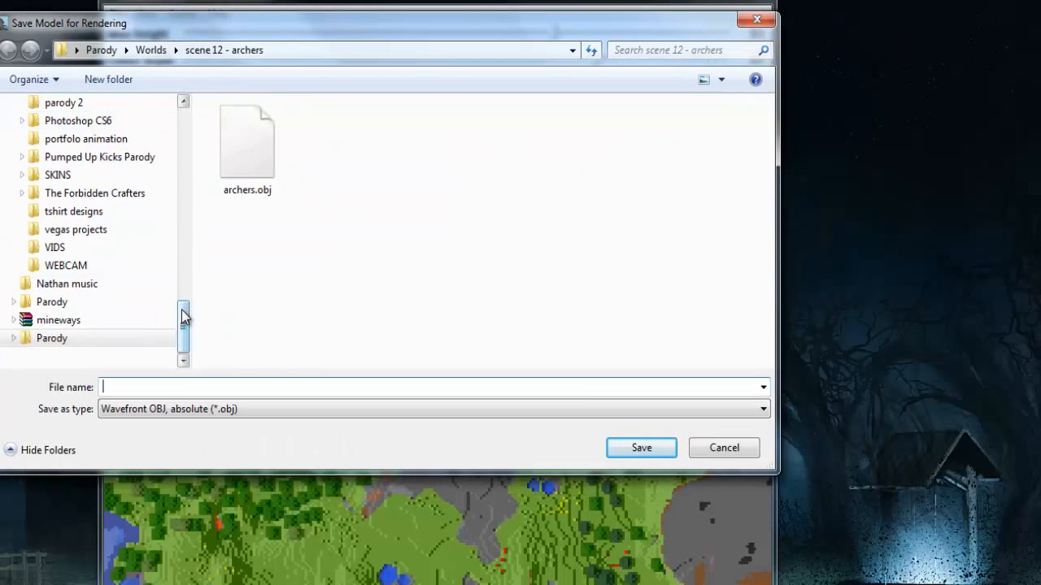
{"action": "left_click_drag", "start_coordinate": [184, 320], "coordinate": [165, 104]}
{"action": "left_click", "coordinate": [81, 129]}
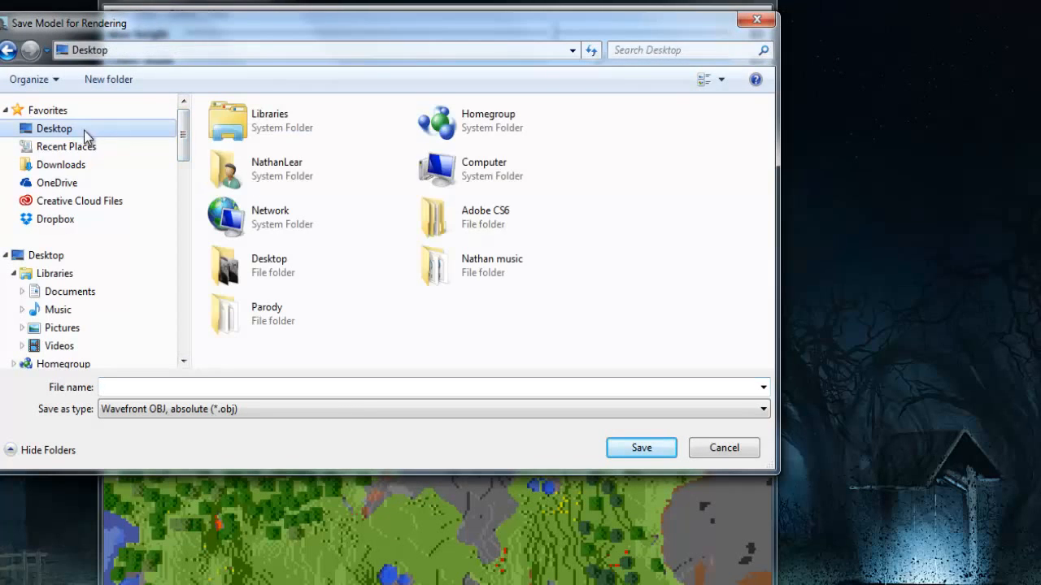
Create a folder named IMPORT WORLD and save the model in it as "lake and tree" in Wavefront OBJ, absolute format.
{"action": "right_click", "coordinate": [480, 334]}
{"action": "mouse_move", "coordinate": [550, 490]}
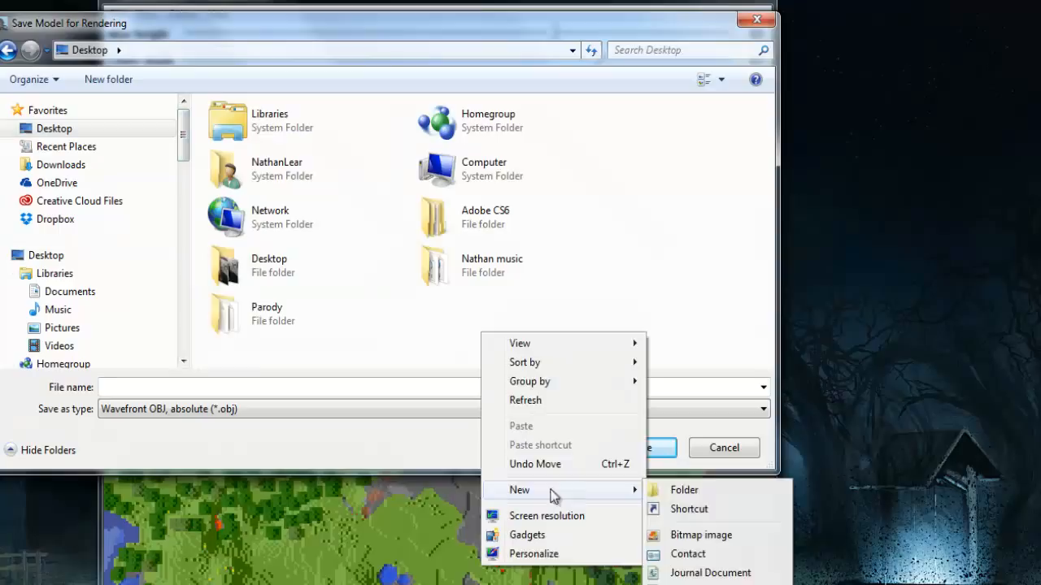
{"action": "left_click", "coordinate": [687, 490]}
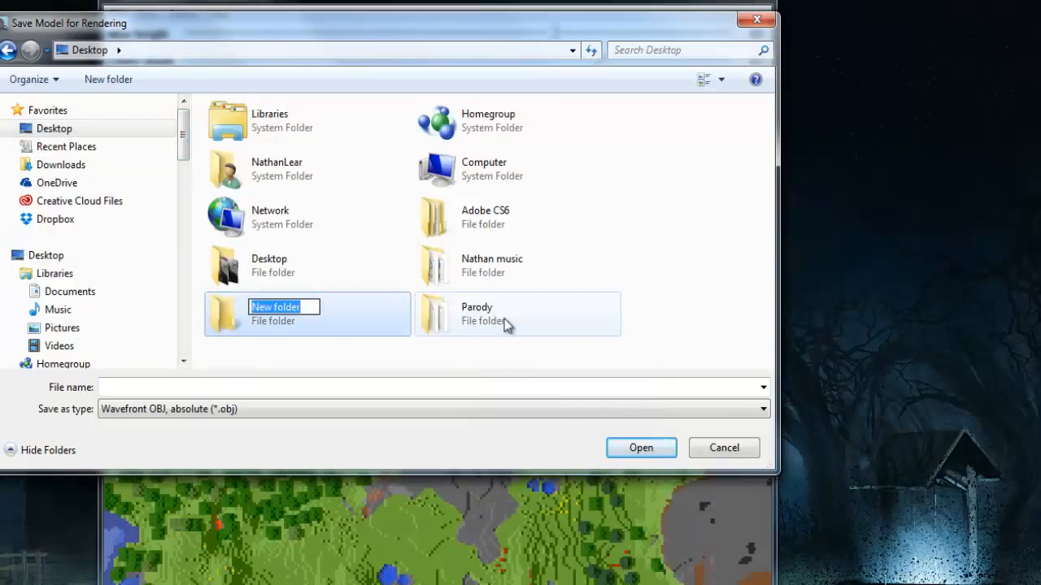
{"action": "type", "text": "IMPO"}
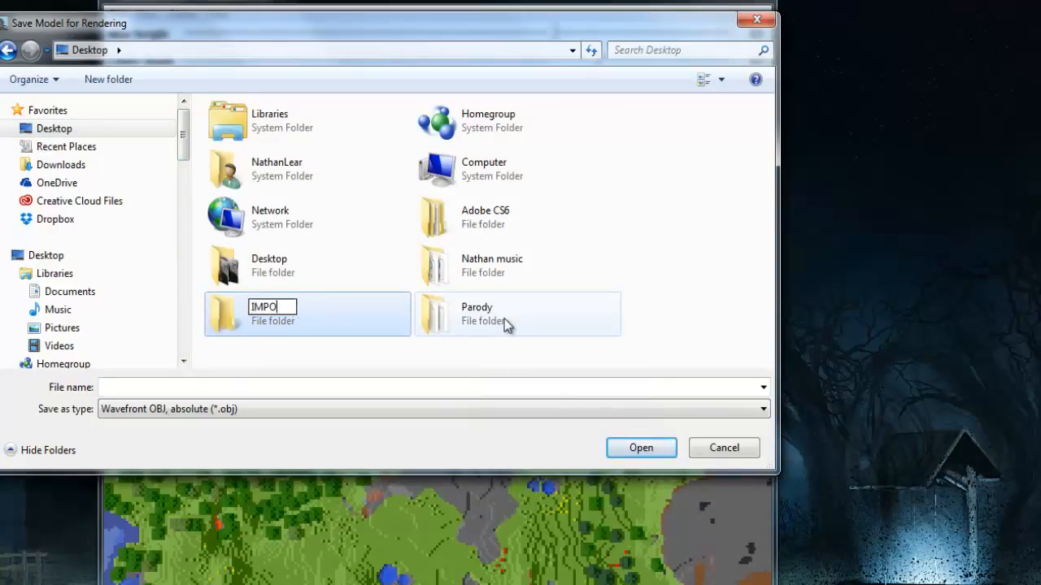
{"action": "type", "text": "RT WORLD"}
{"action": "key", "text": "Return"}
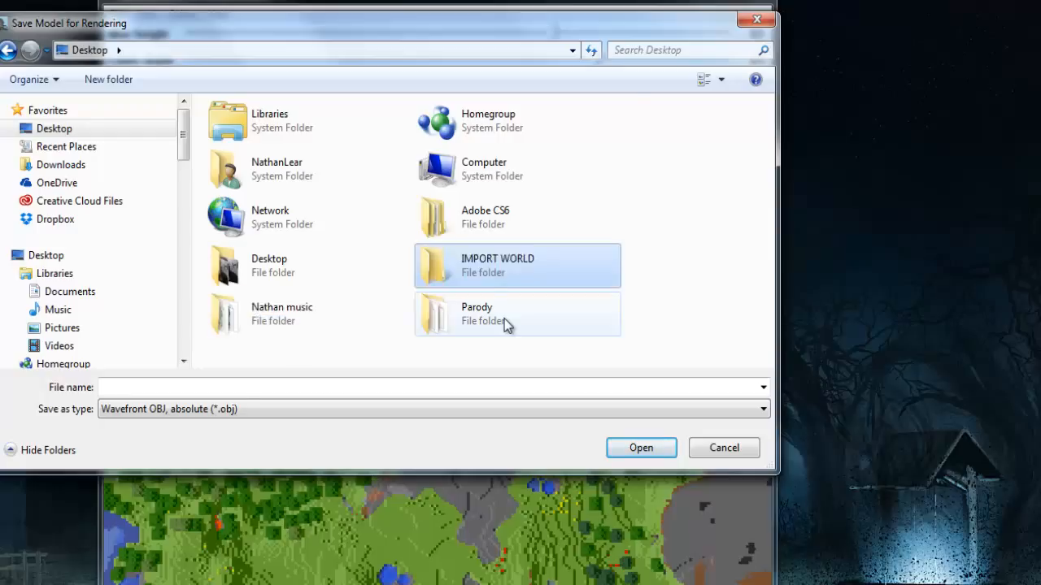
{"action": "double_click", "coordinate": [504, 270]}
{"action": "left_click", "coordinate": [243, 390]}
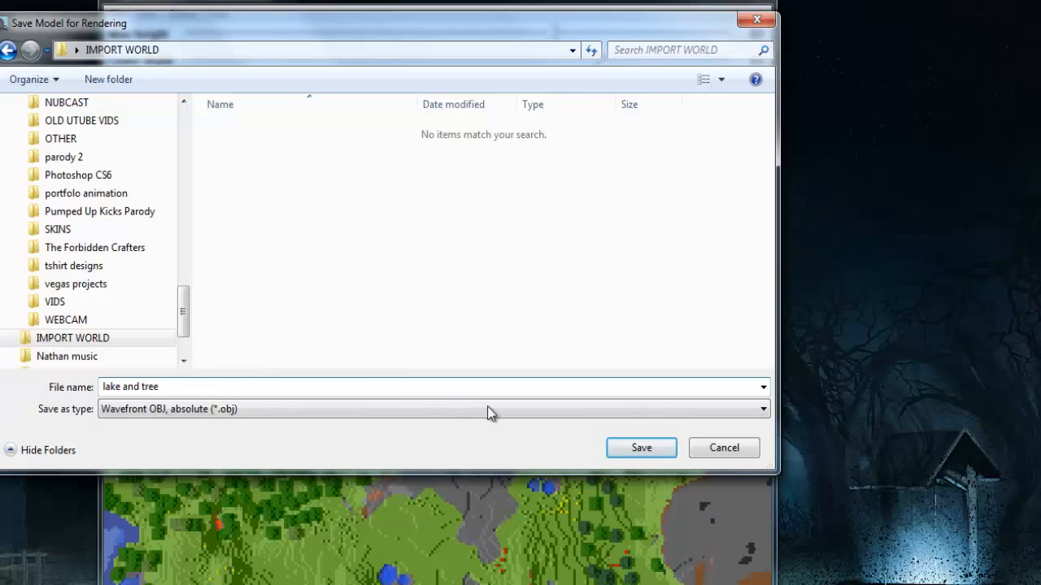
{"action": "left_click", "coordinate": [641, 448]}
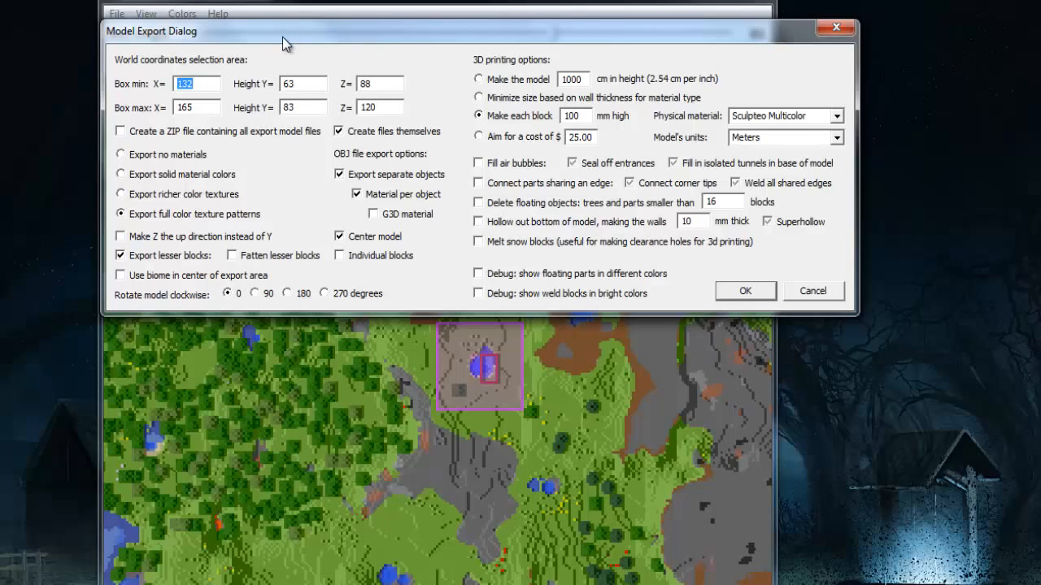
Turn off Material per object, turn on G3D material and export the model.
{"action": "left_click_drag", "start_coordinate": [348, 35], "coordinate": [488, 61]}
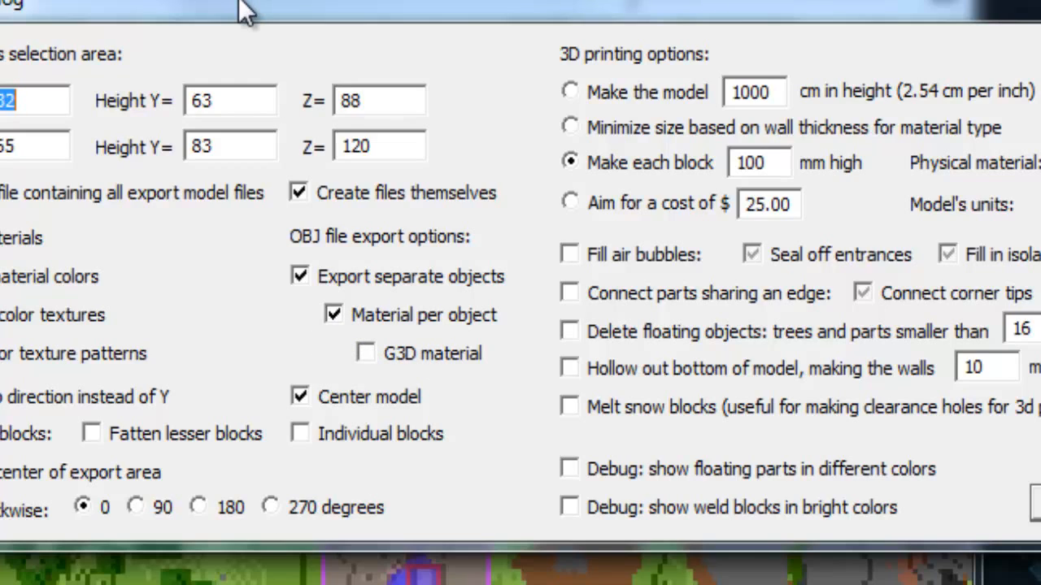
{"action": "left_click", "coordinate": [333, 316]}
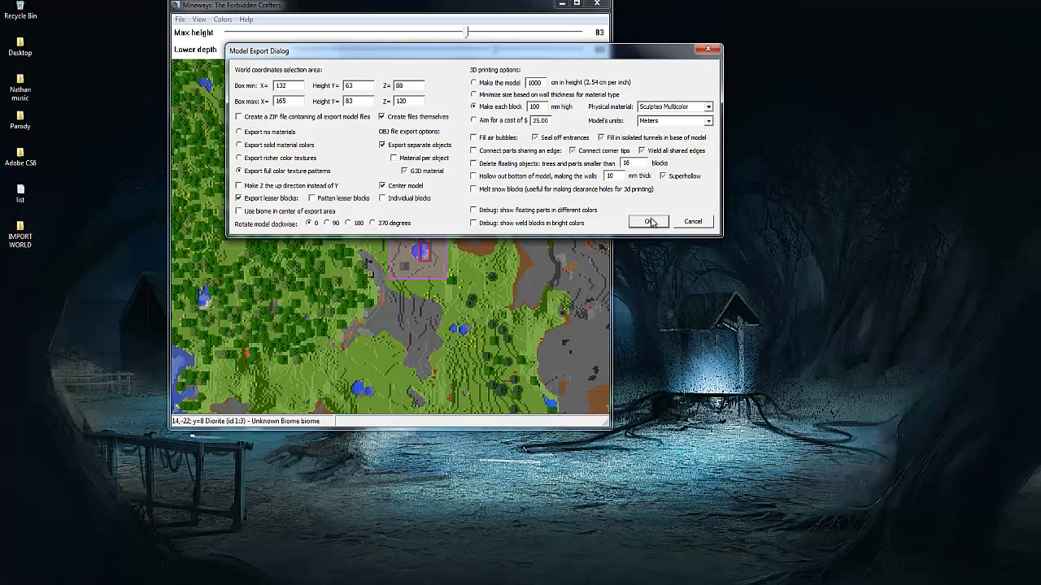
{"action": "left_click", "coordinate": [655, 227]}
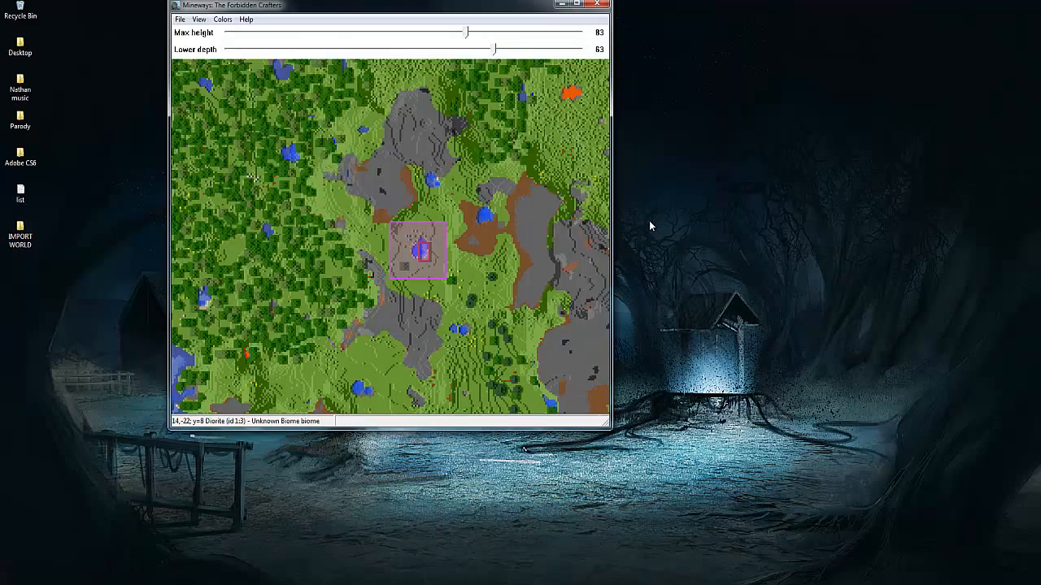
Close Mineways, move the IMPORT WORLD folder to a clear desktop area, open it and select lake and tree.obj.
{"action": "left_click", "coordinate": [597, 4]}
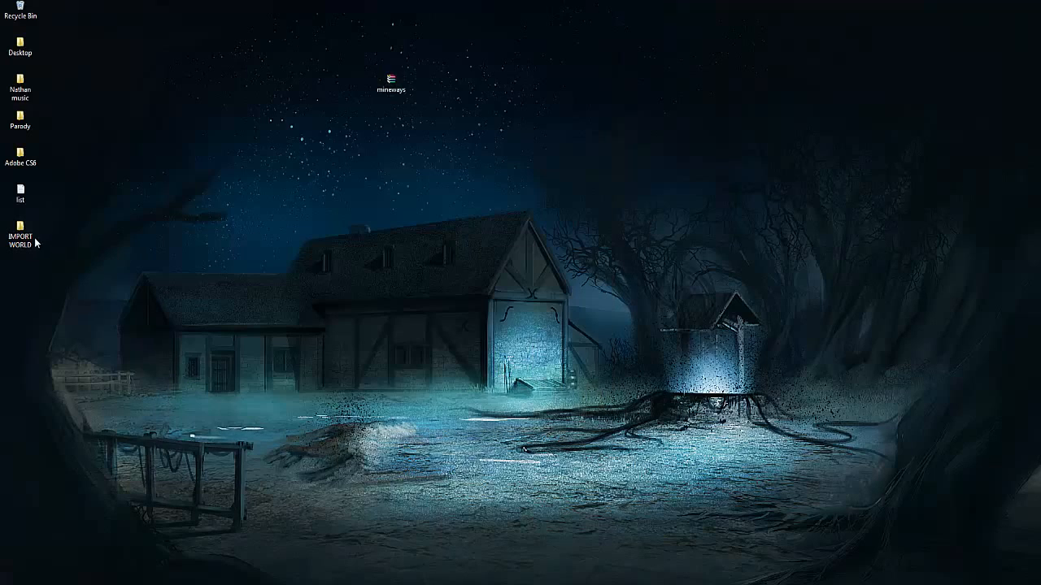
{"action": "left_click_drag", "start_coordinate": [36, 242], "coordinate": [270, 168]}
{"action": "double_click", "coordinate": [270, 168]}
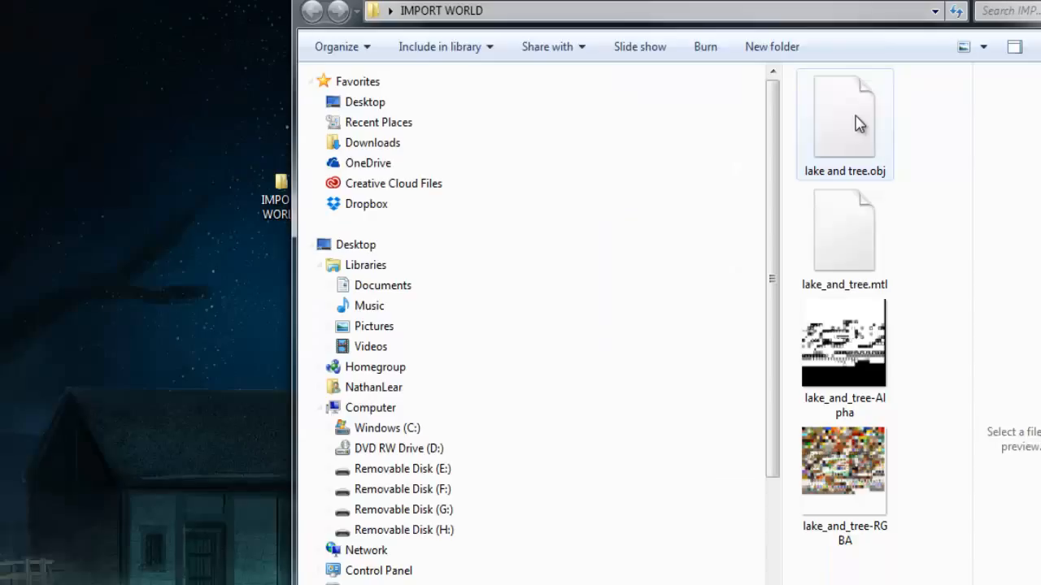
{"action": "left_click", "coordinate": [600, 120]}
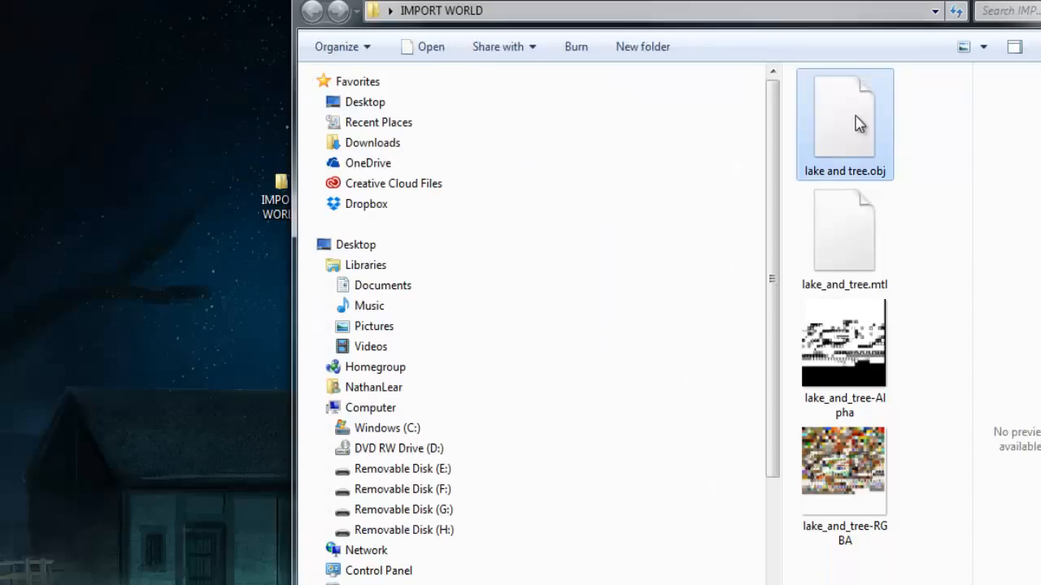
Look over the exported material and texture files in IMPORT WORLD, viewing the lake_and_tree-Alpha image and closing it.
{"action": "left_click", "coordinate": [851, 249]}
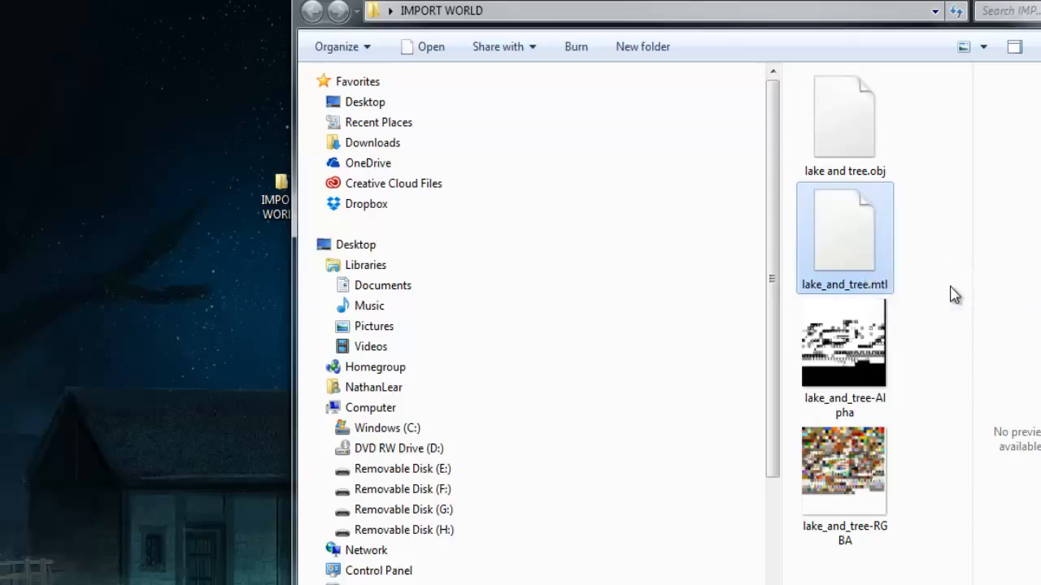
{"action": "left_click", "coordinate": [859, 320]}
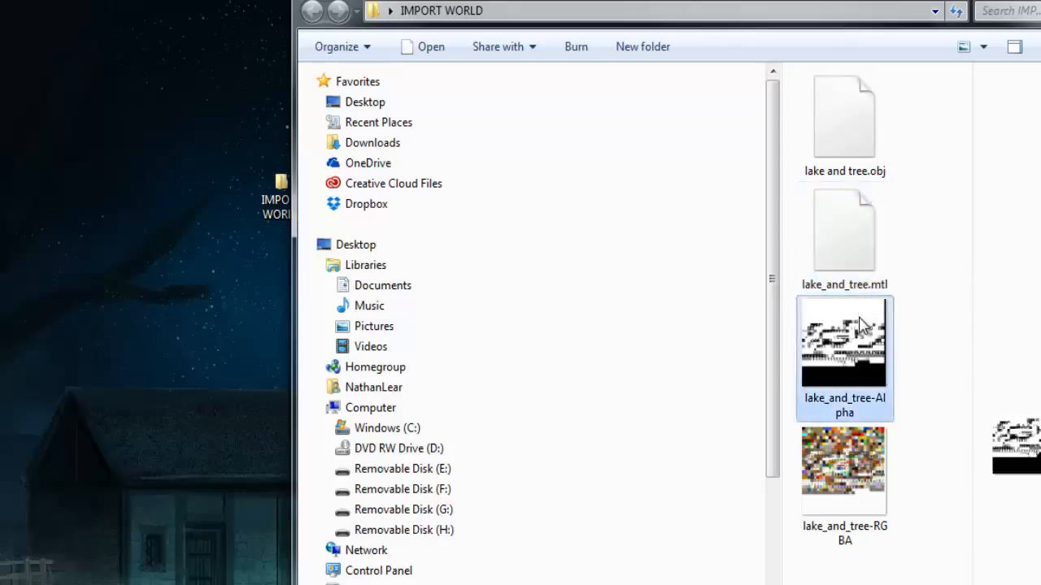
{"action": "left_click", "coordinate": [855, 239]}
{"action": "left_click", "coordinate": [853, 359]}
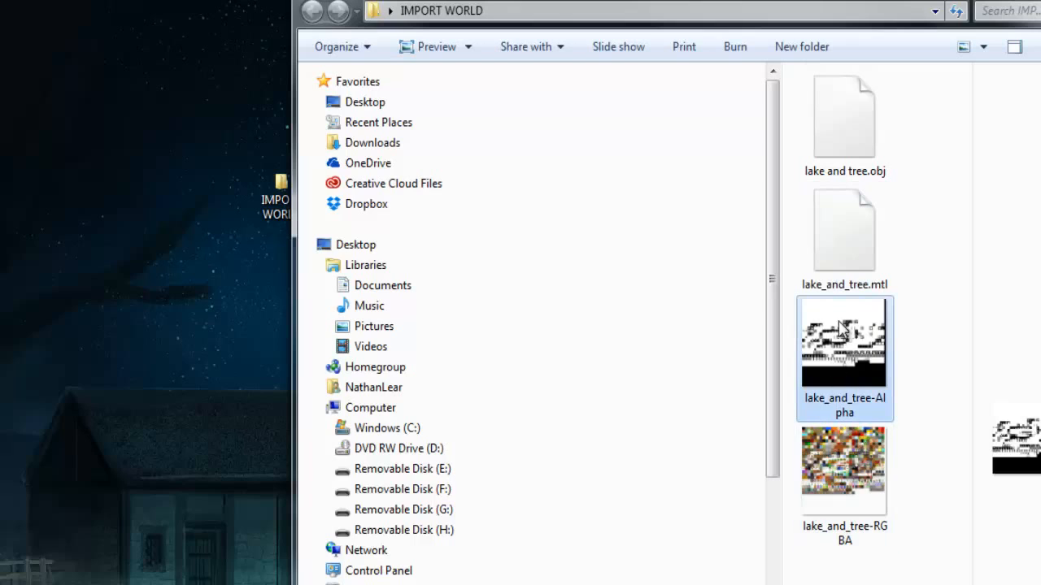
{"action": "double_click", "coordinate": [852, 353]}
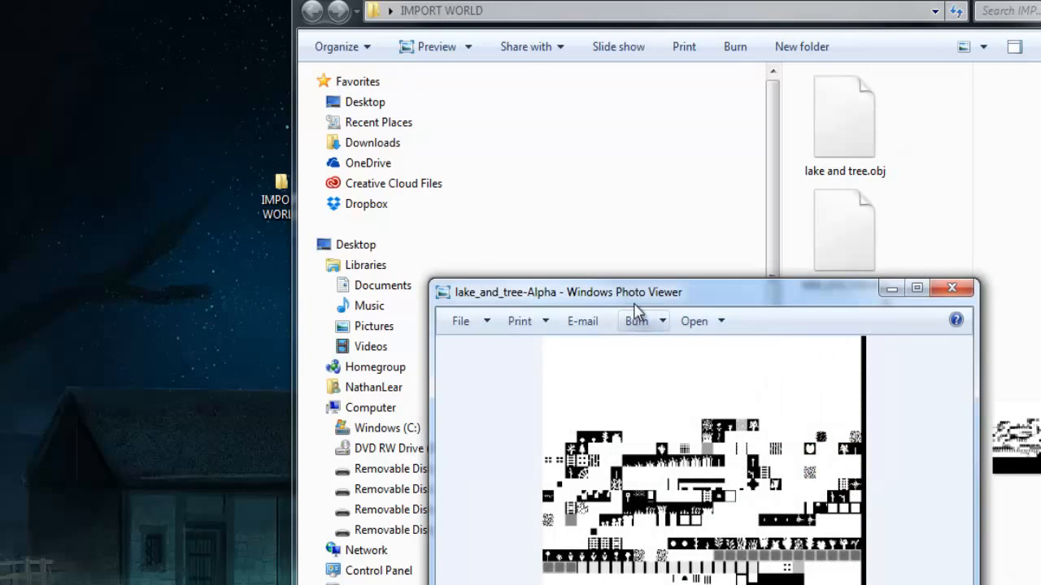
{"action": "left_click_drag", "start_coordinate": [639, 300], "coordinate": [509, 175]}
{"action": "left_click_drag", "start_coordinate": [470, 140], "coordinate": [472, 135]}
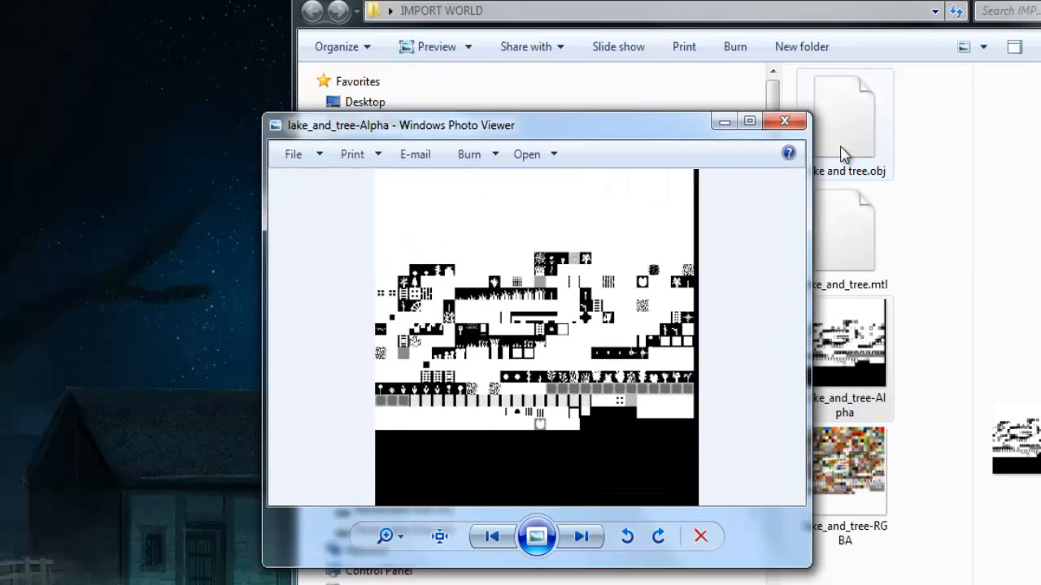
{"action": "left_click", "coordinate": [785, 121]}
View the lake_and_tree-RGBA texture image, close it and move the folder window aside.
{"action": "double_click", "coordinate": [842, 512]}
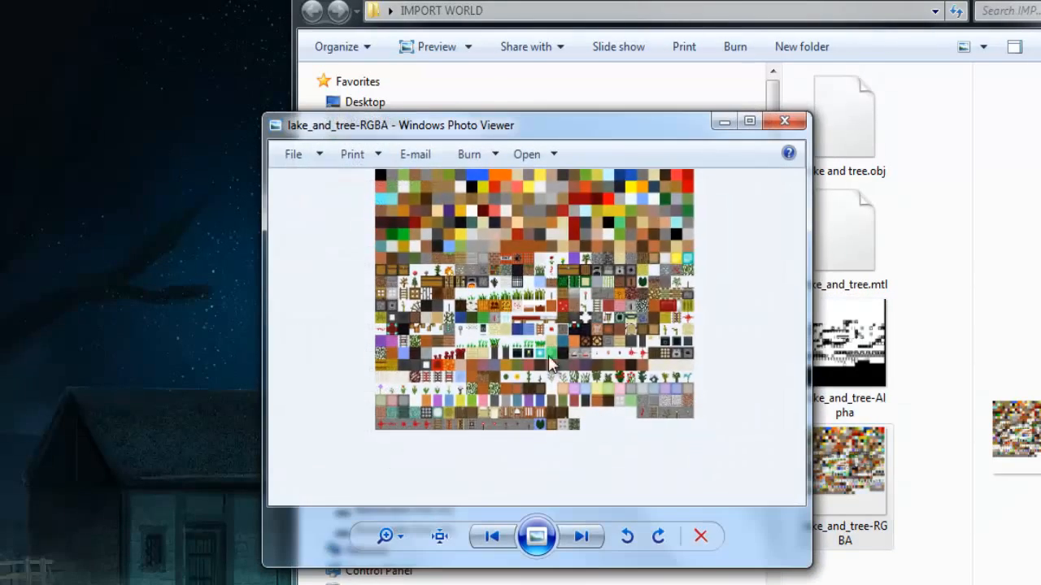
{"action": "left_click_drag", "start_coordinate": [506, 290], "coordinate": [687, 527]}
{"action": "left_click_drag", "start_coordinate": [543, 365], "coordinate": [534, 122]}
{"action": "left_click", "coordinate": [792, 124]}
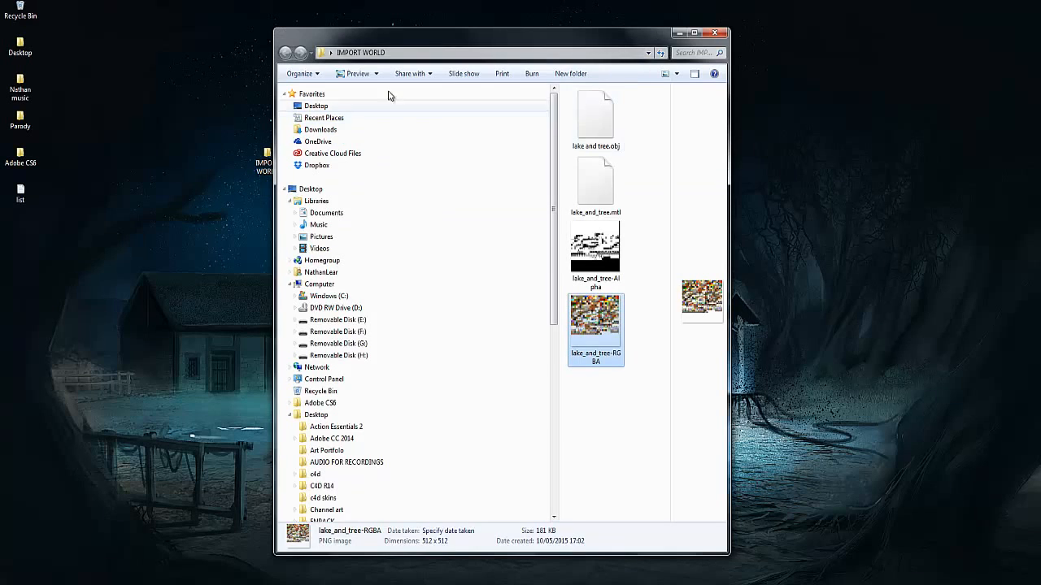
{"action": "left_click_drag", "start_coordinate": [378, 43], "coordinate": [580, 45]}
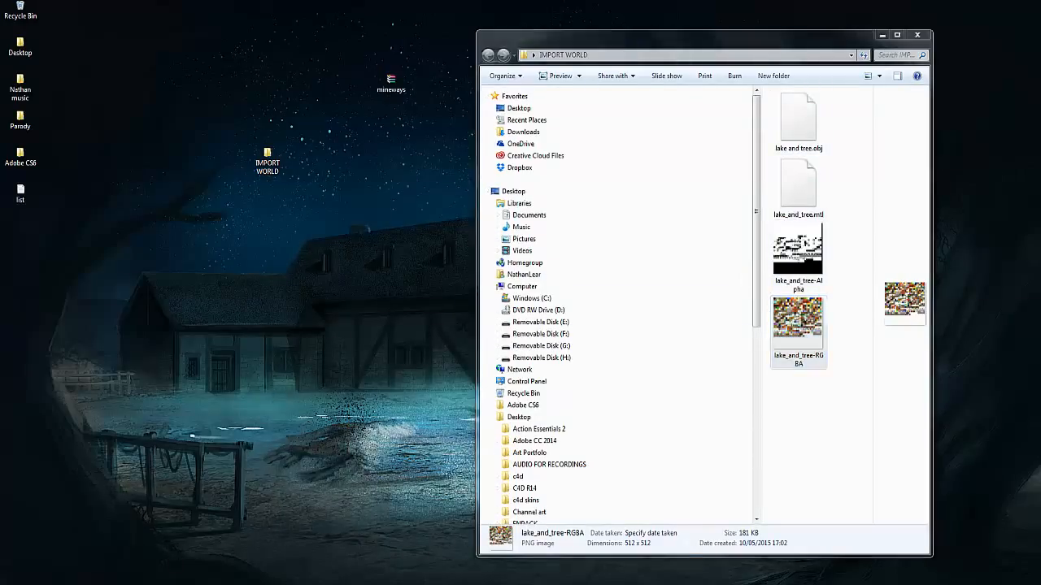
Switch to CINEMA 4D and import lake and tree.obj from the Desktop folder IMPORT WORLD at a scale of 1000 centimeters.
{"action": "key", "text": "alt+Tab"}
{"action": "left_click", "coordinate": [7, 16]}
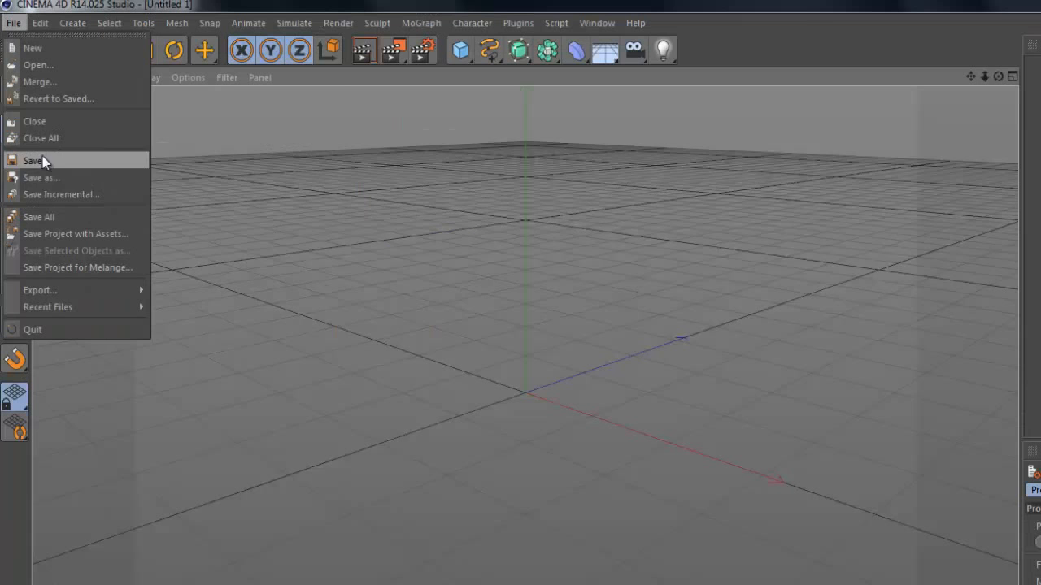
{"action": "left_click", "coordinate": [32, 55]}
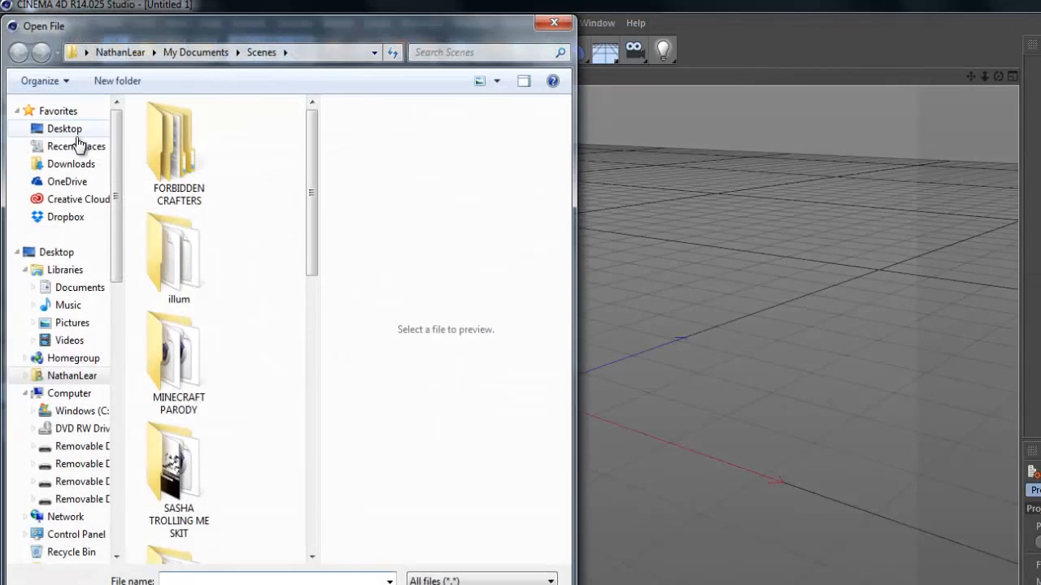
{"action": "left_click", "coordinate": [64, 128]}
{"action": "left_click", "coordinate": [213, 378]}
{"action": "scroll", "coordinate": [212, 386], "scroll_direction": "down", "scroll_amount": 2}
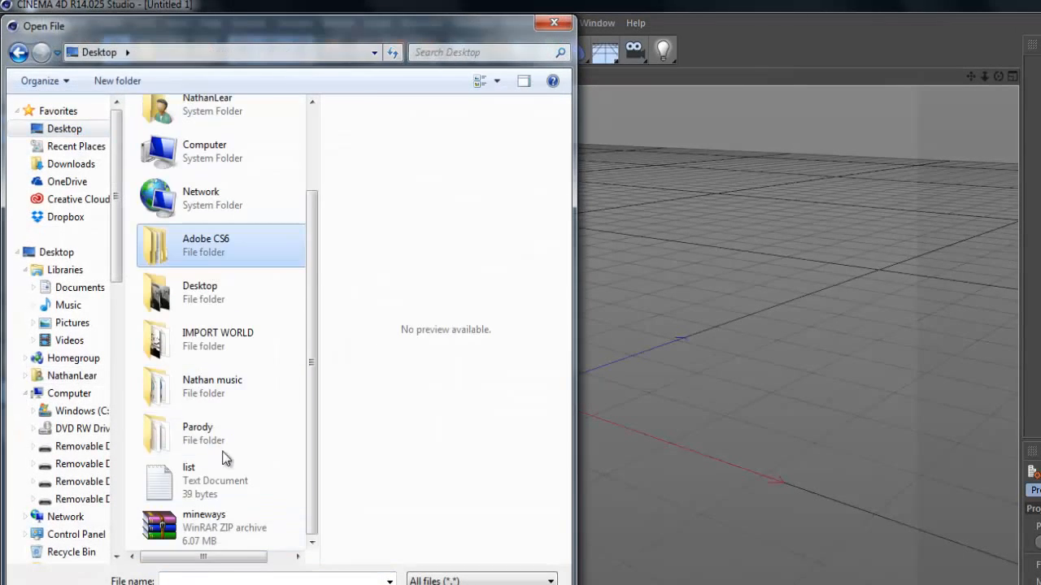
{"action": "double_click", "coordinate": [214, 342]}
{"action": "double_click", "coordinate": [190, 159]}
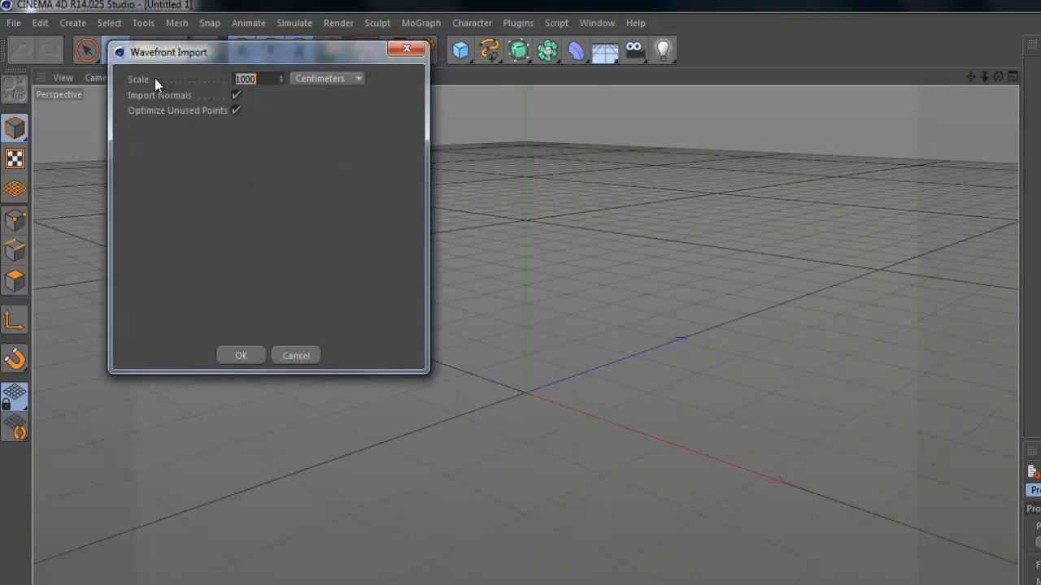
{"action": "left_click", "coordinate": [237, 355]}
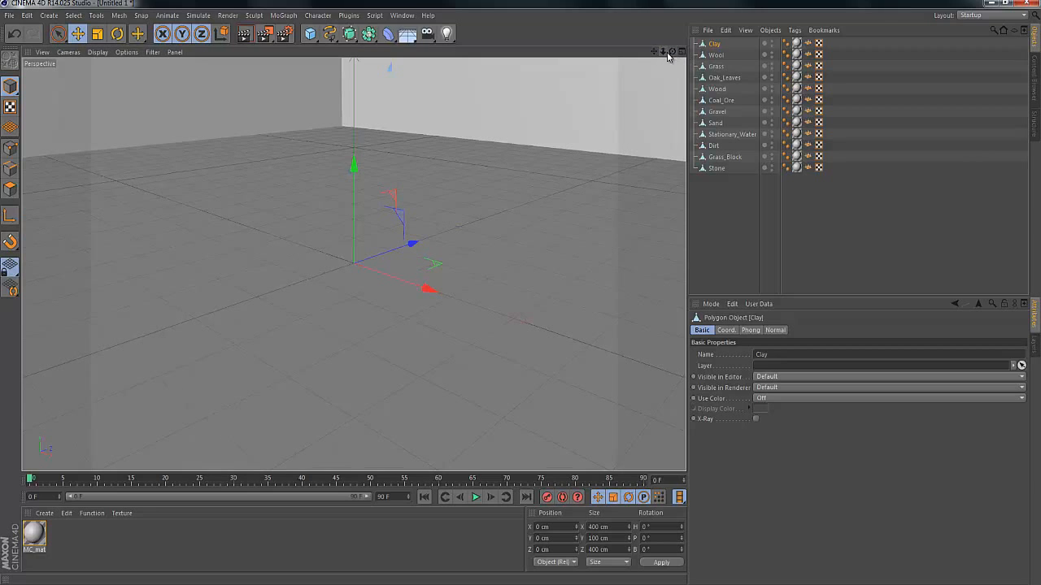
Group all the imported block objects, from Clay to Stone, under one null.
{"action": "scroll", "coordinate": [513, 292], "scroll_direction": "down", "scroll_amount": 10}
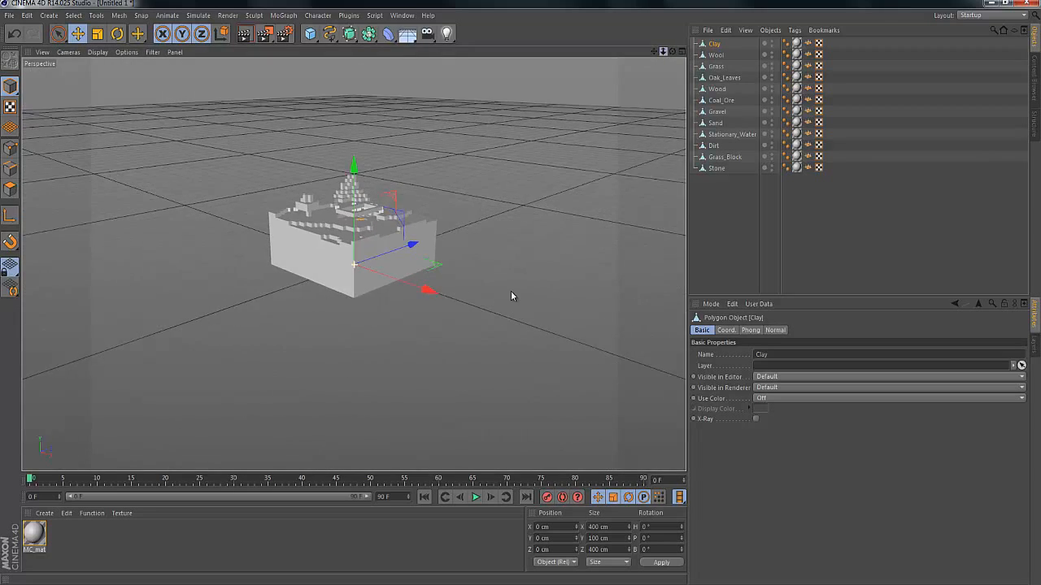
{"action": "scroll", "coordinate": [524, 296], "scroll_direction": "up", "scroll_amount": 6}
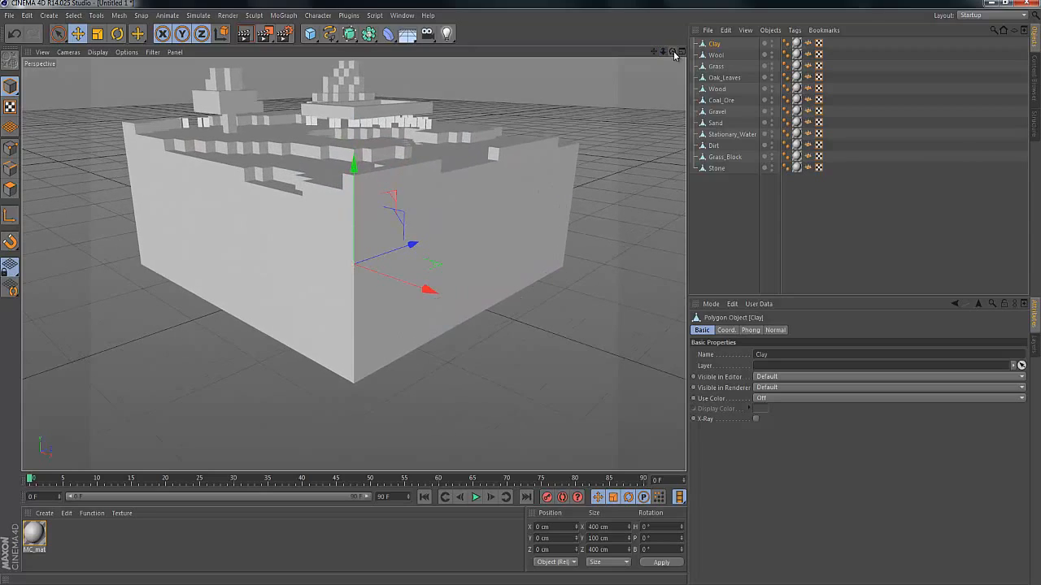
{"action": "scroll", "coordinate": [518, 297], "scroll_direction": "up", "scroll_amount": 3}
{"action": "mouse_move", "coordinate": [518, 294]}
{"action": "left_mouse_down"}
{"action": "mouse_move", "coordinate": [673, 51]}
{"action": "mouse_move", "coordinate": [518, 298]}
{"action": "mouse_move", "coordinate": [654, 51]}
{"action": "mouse_move", "coordinate": [524, 294]}
{"action": "left_mouse_up"}
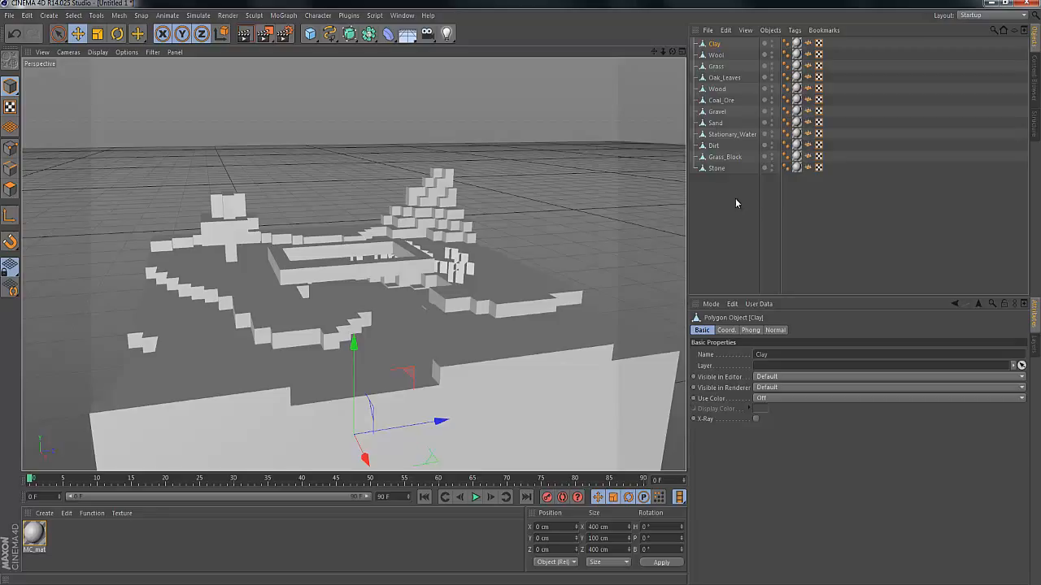
{"action": "left_click_drag", "start_coordinate": [735, 198], "coordinate": [701, 38]}
{"action": "right_click", "coordinate": [718, 56]}
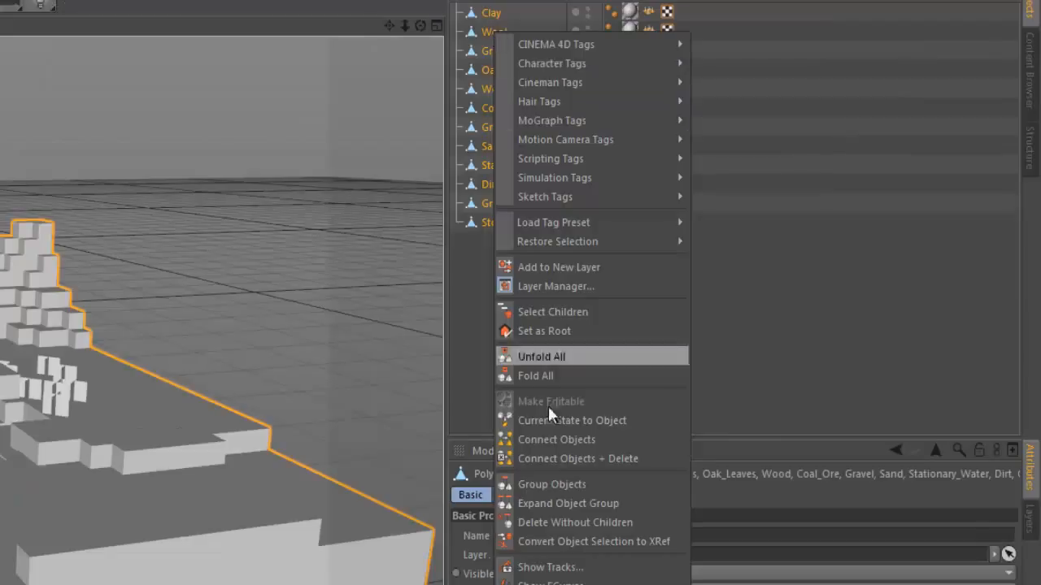
{"action": "left_click", "coordinate": [535, 484]}
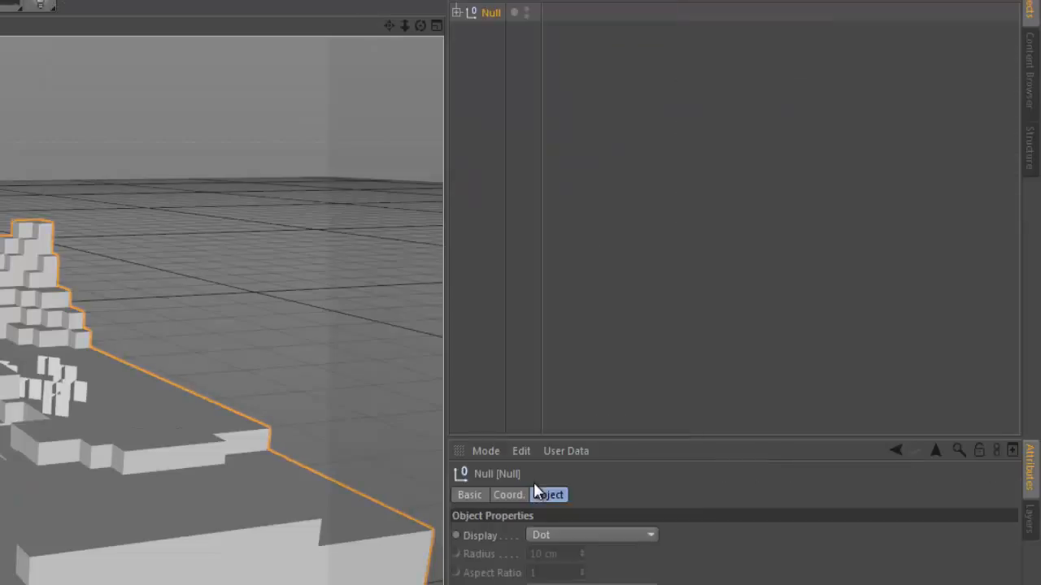
Rename the group as world and deselect it.
{"action": "double_click", "coordinate": [493, 13]}
{"action": "type", "text": "world"}
{"action": "key", "text": "Return"}
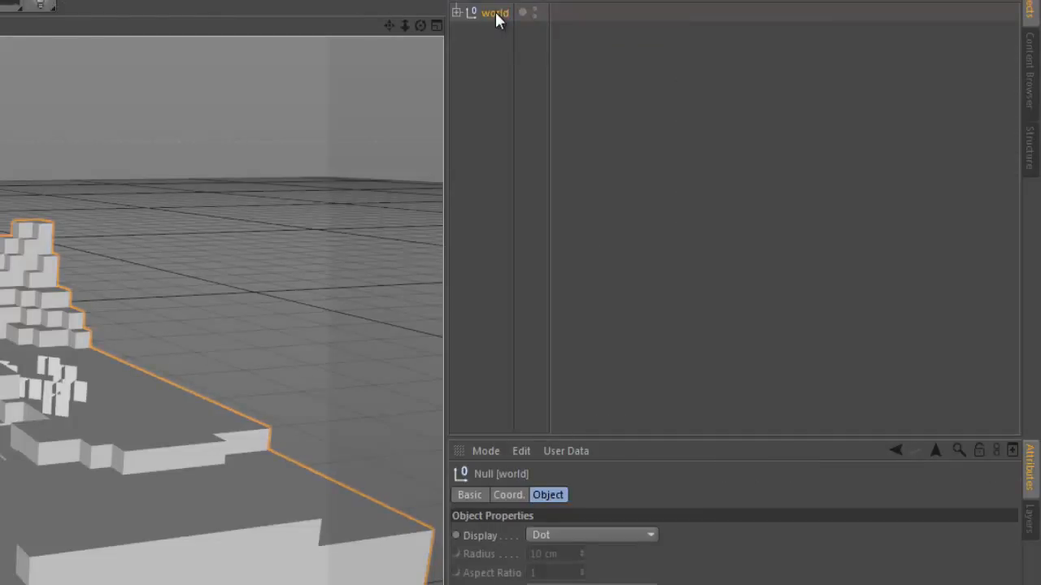
{"action": "left_click", "coordinate": [469, 74]}
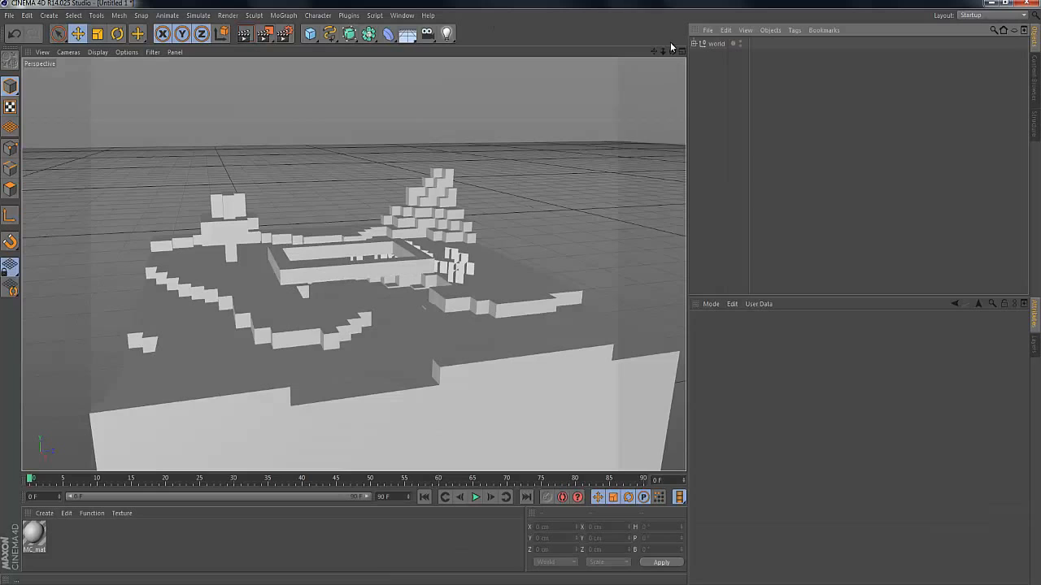
Open MC_material for editing and turn off its Specular channel.
{"action": "left_click_drag", "start_coordinate": [671, 51], "coordinate": [528, 295]}
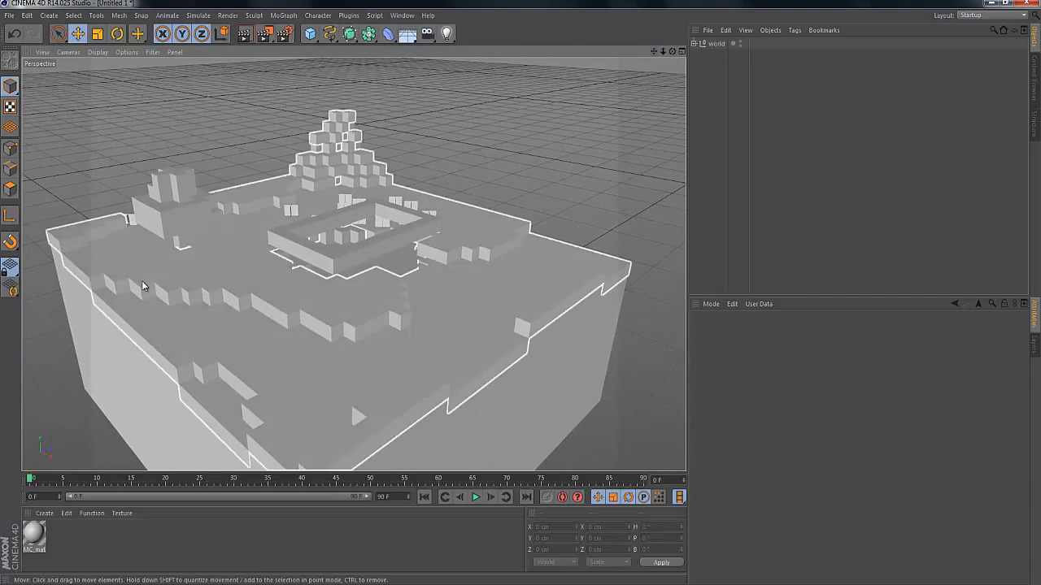
{"action": "left_click", "coordinate": [34, 536]}
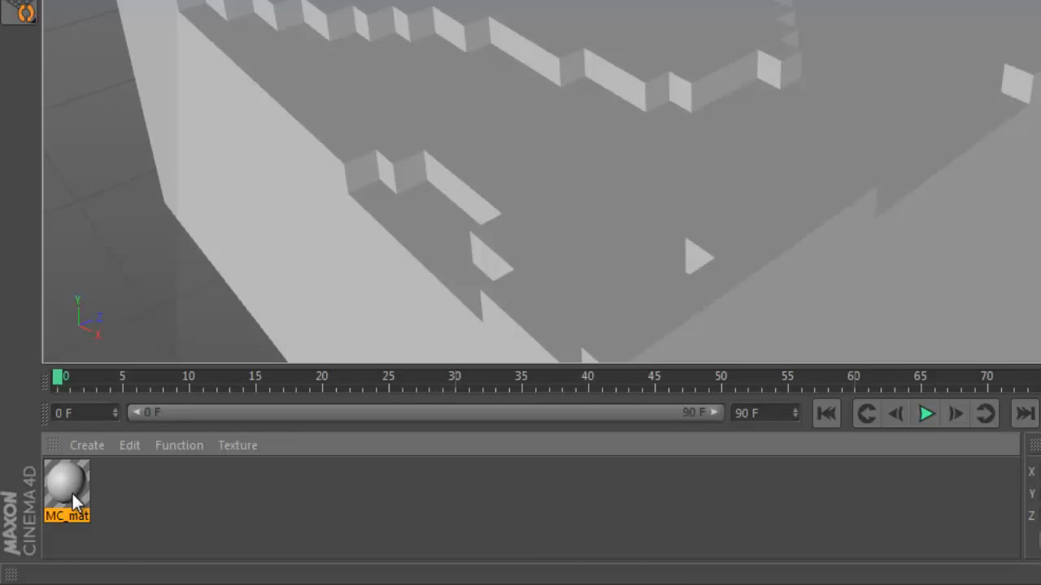
{"action": "double_click", "coordinate": [73, 494]}
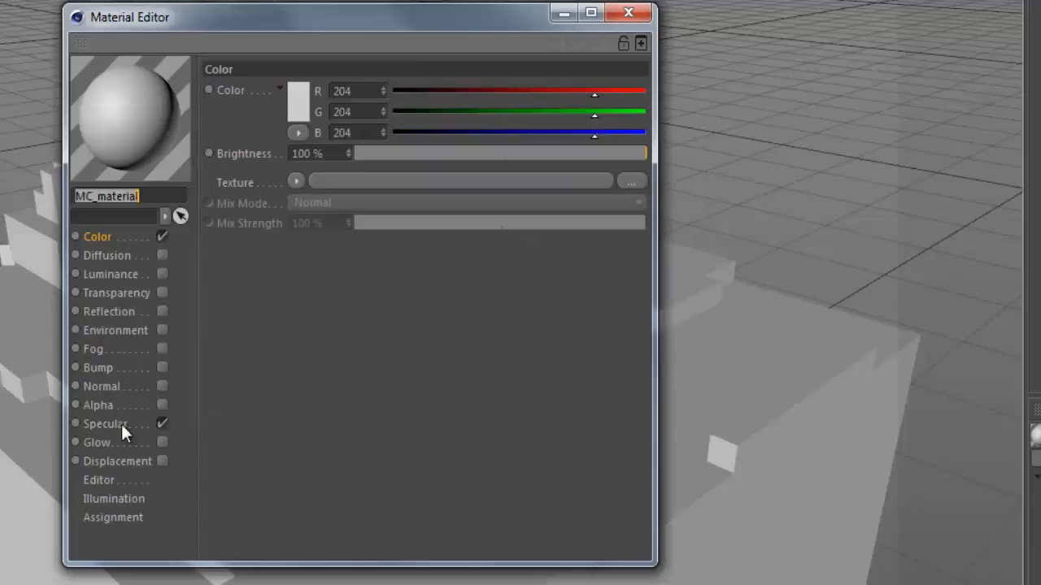
{"action": "left_click", "coordinate": [208, 315]}
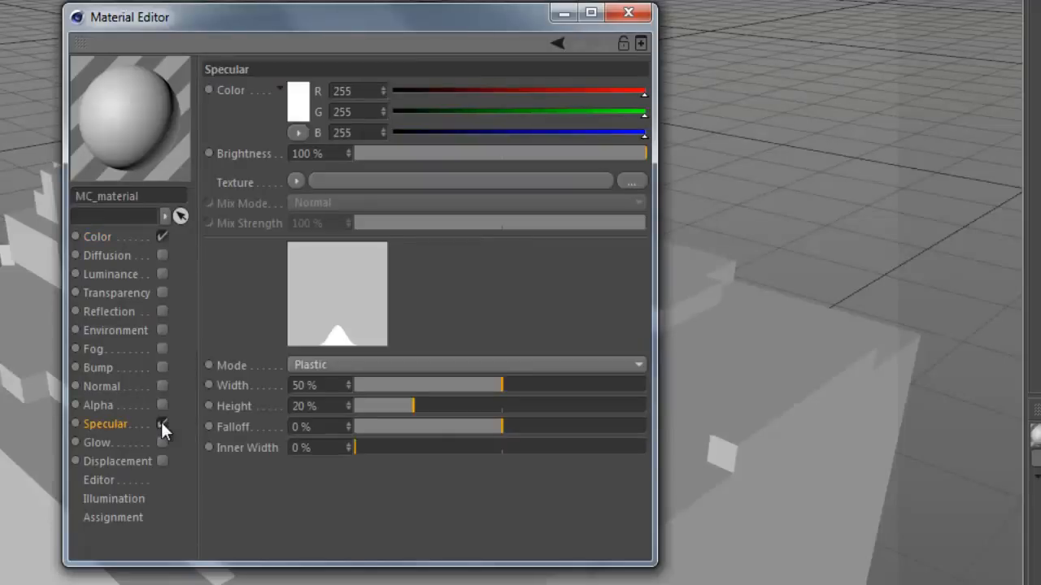
Load lake_and_tree-RGBA from the IMPORT WORLD folder as MC_material's Color texture, creating a copy at the project location.
{"action": "left_click", "coordinate": [101, 235]}
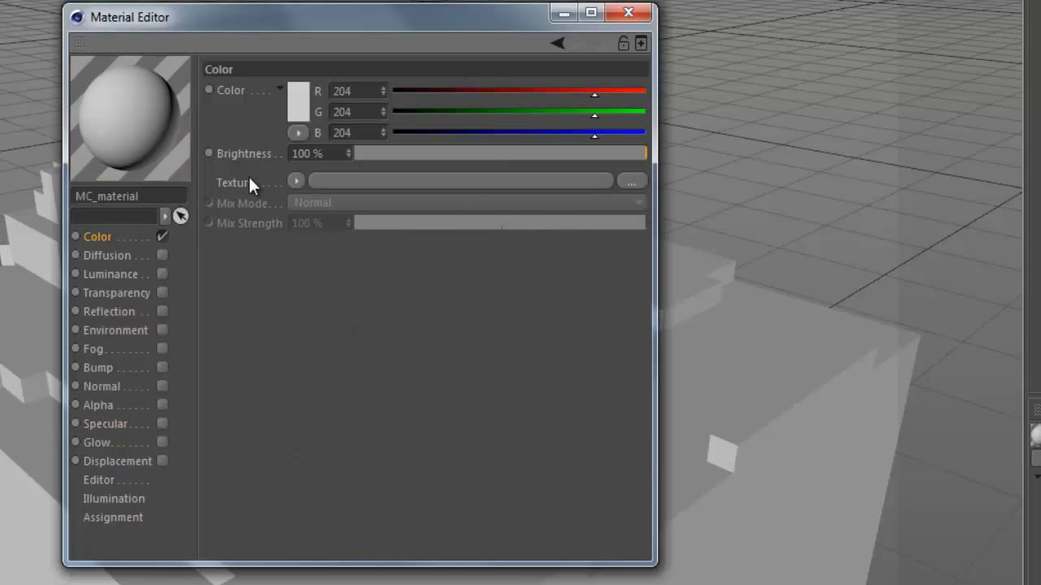
{"action": "left_click", "coordinate": [618, 182]}
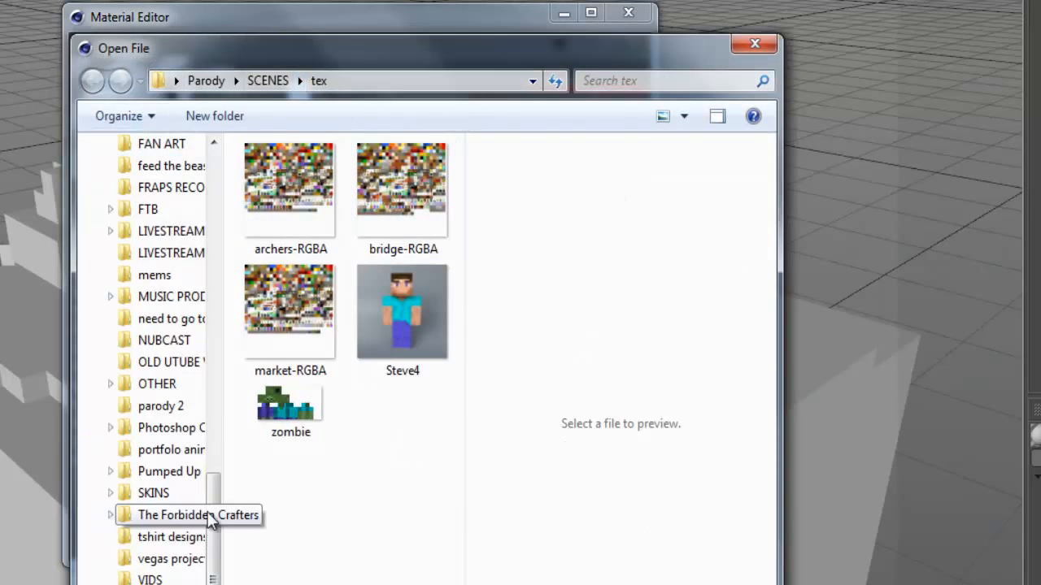
{"action": "left_click_drag", "start_coordinate": [213, 510], "coordinate": [209, 196]}
{"action": "left_click", "coordinate": [154, 175]}
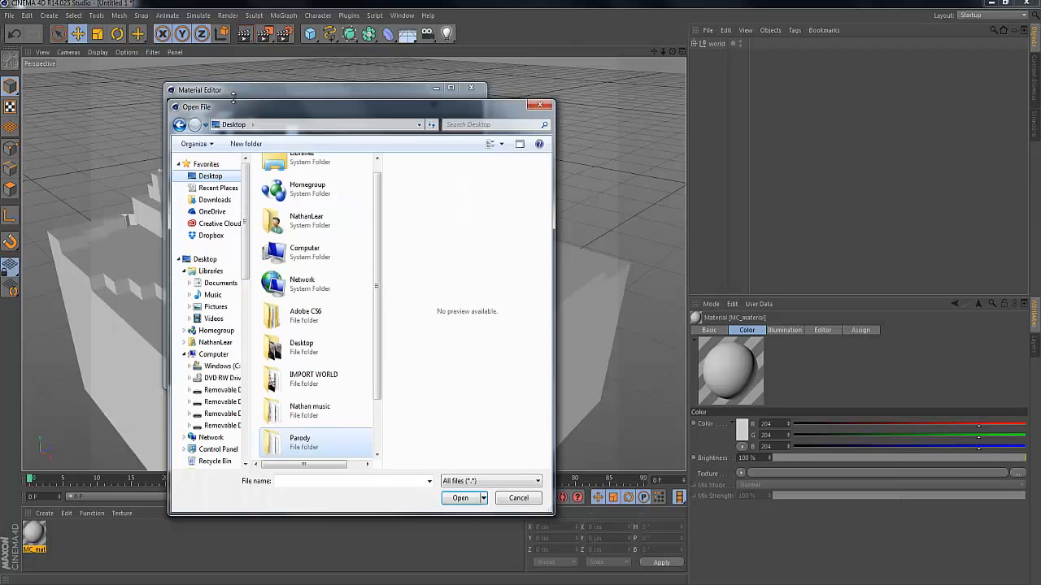
{"action": "left_click_drag", "start_coordinate": [179, 53], "coordinate": [574, 80]}
{"action": "left_click_drag", "start_coordinate": [440, 124], "coordinate": [442, 124]}
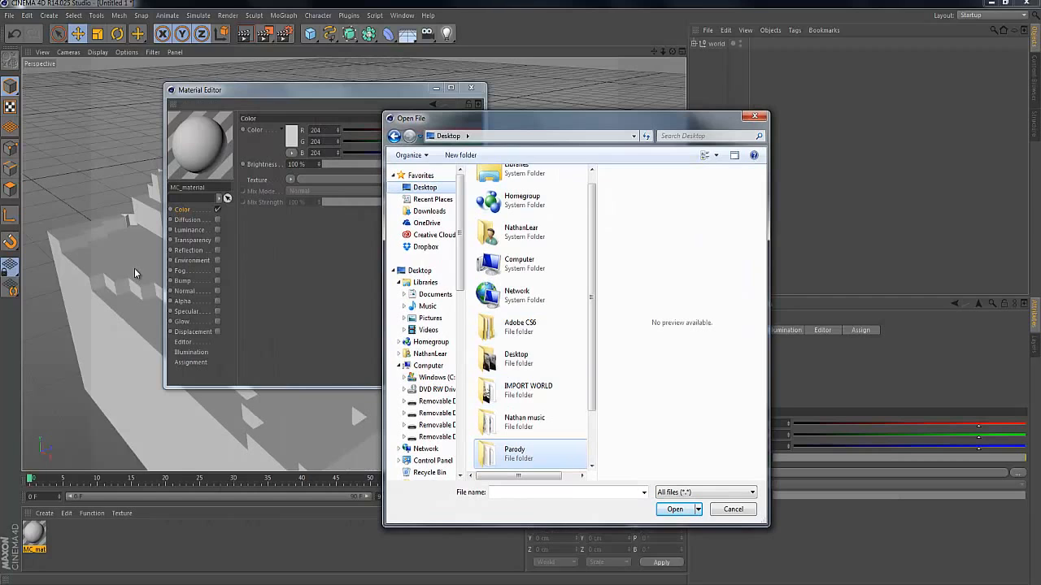
{"action": "double_click", "coordinate": [520, 396]}
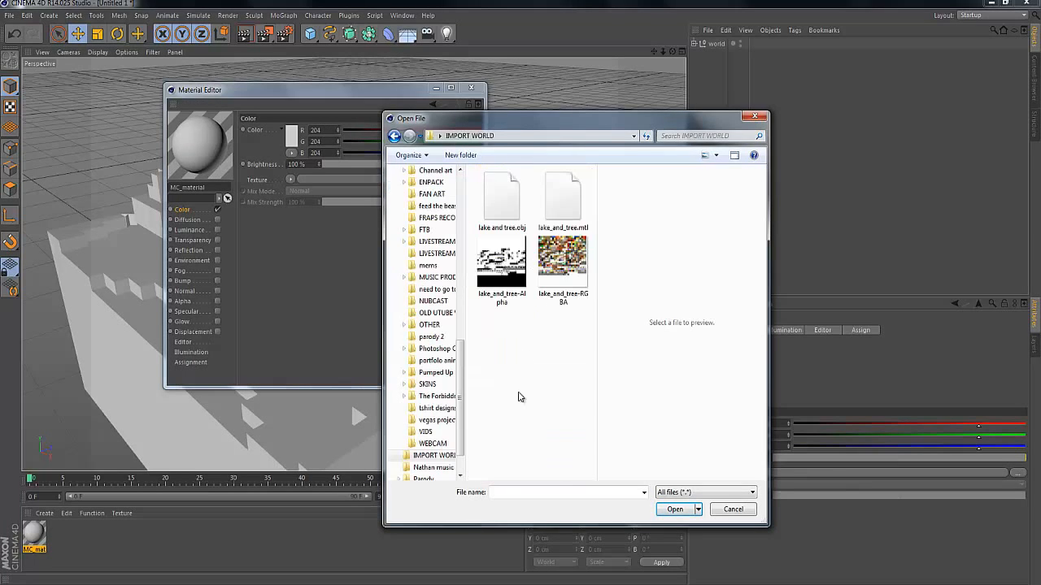
{"action": "left_click", "coordinate": [560, 273]}
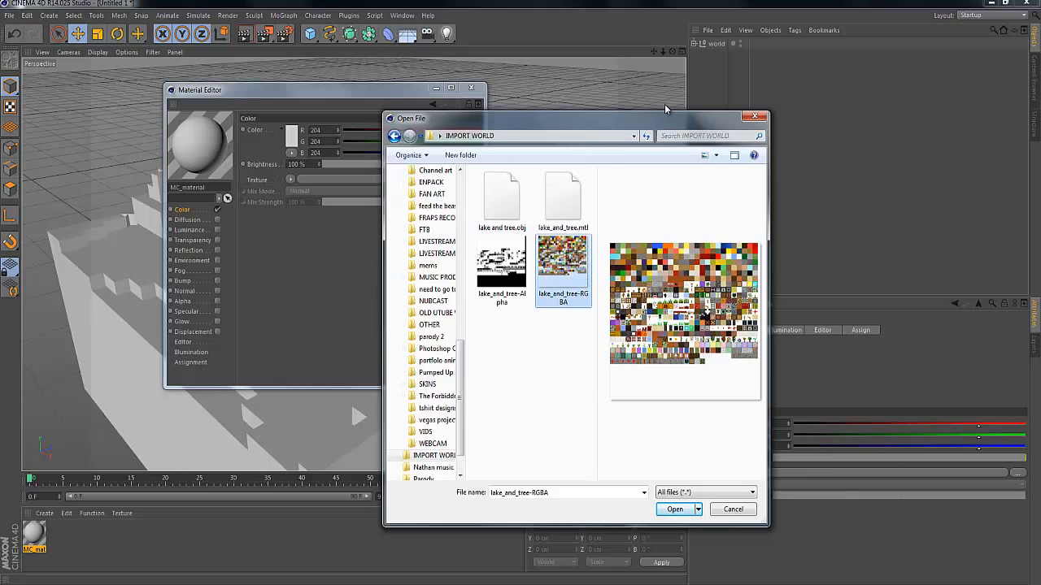
{"action": "double_click", "coordinate": [548, 295]}
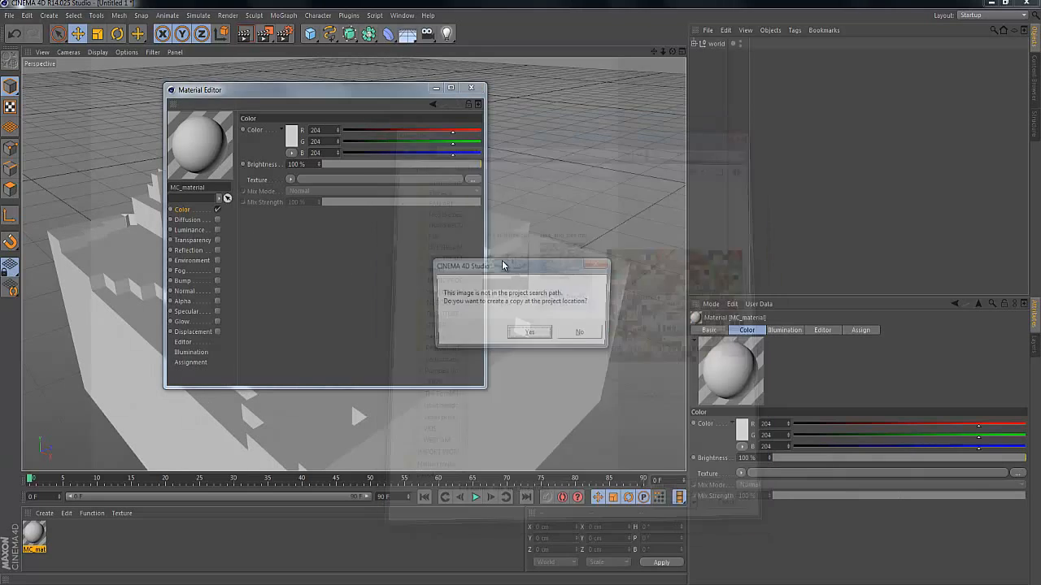
{"action": "left_click", "coordinate": [529, 331]}
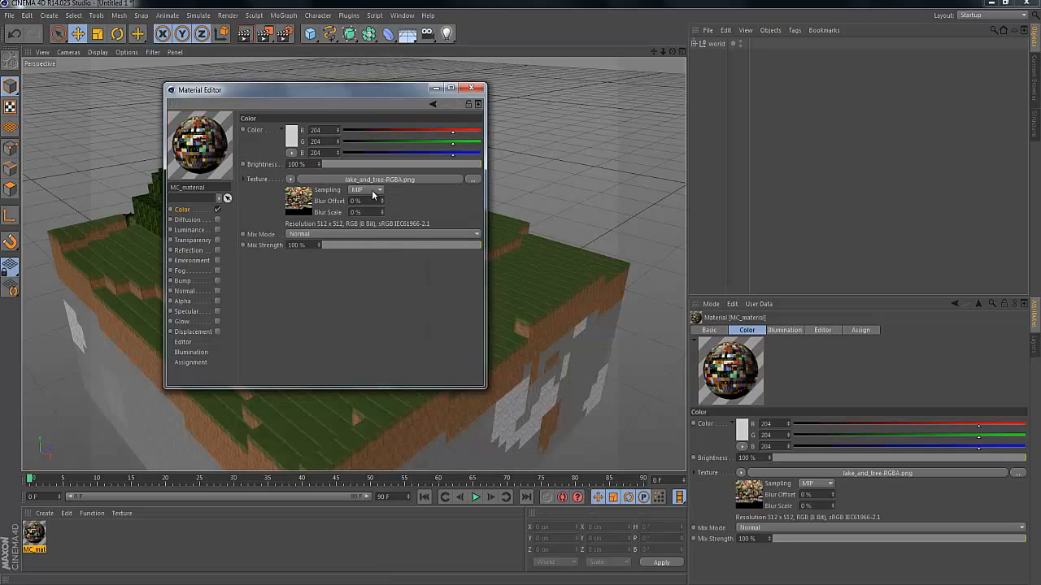
Move the material editor off the model and set the Color texture's sampling to None.
{"action": "left_click_drag", "start_coordinate": [254, 98], "coordinate": [628, 77]}
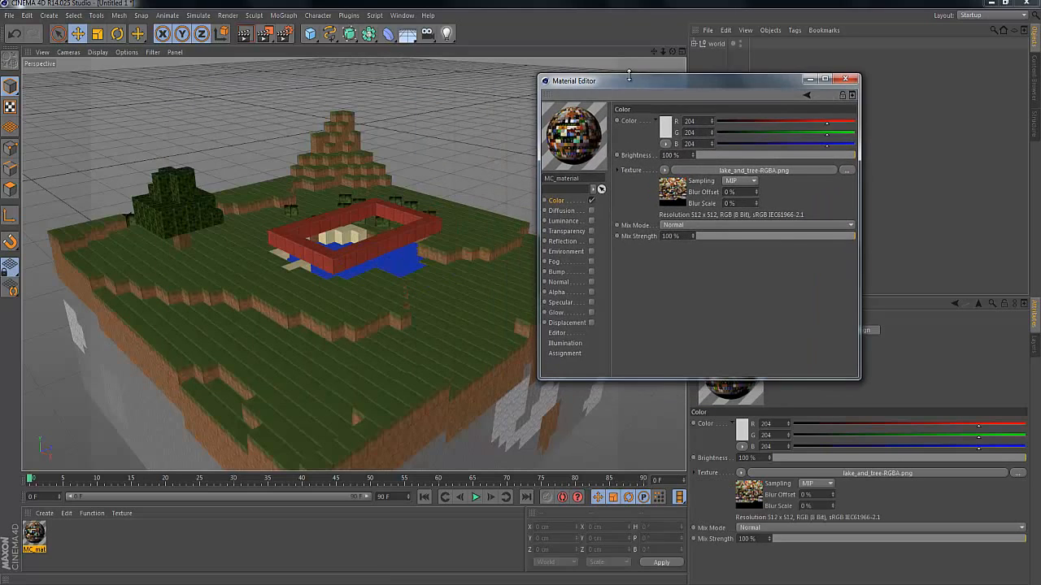
{"action": "left_click", "coordinate": [735, 183]}
{"action": "left_click", "coordinate": [738, 192]}
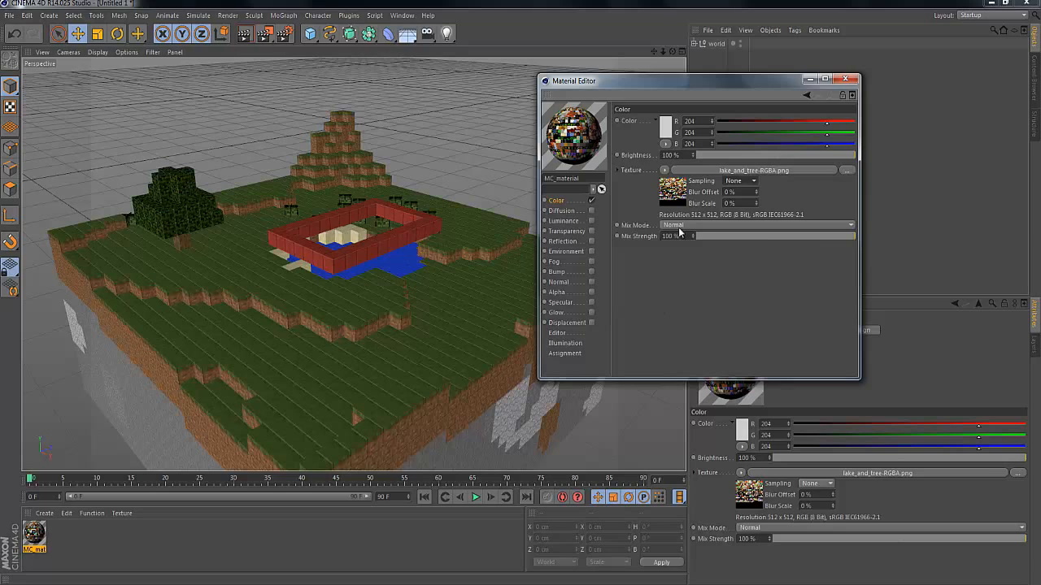
{"action": "left_click", "coordinate": [431, 229]}
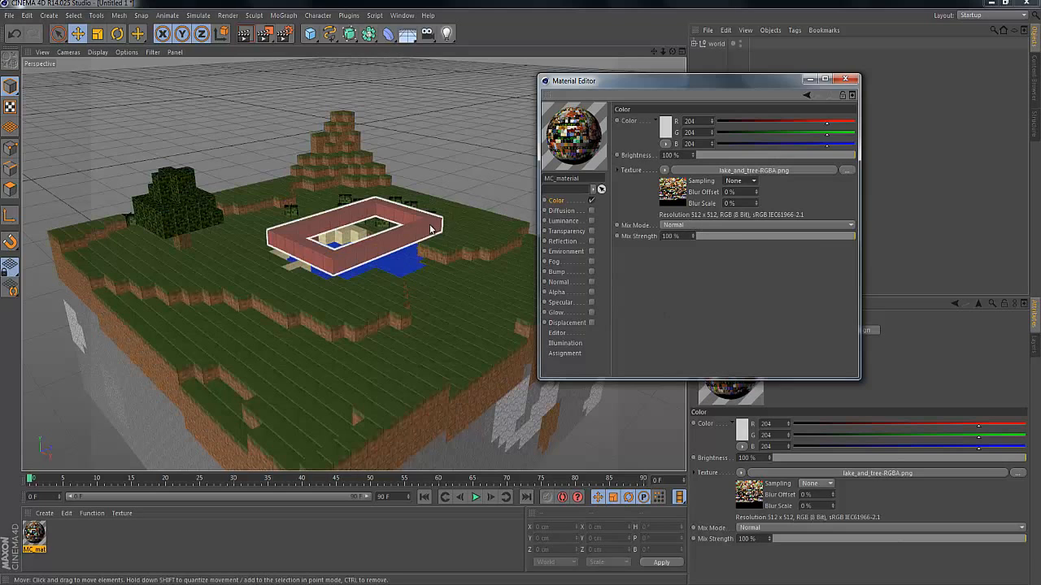
Close the material editor and examine the black areas around the tall grass beside the pond.
{"action": "left_click", "coordinate": [846, 80]}
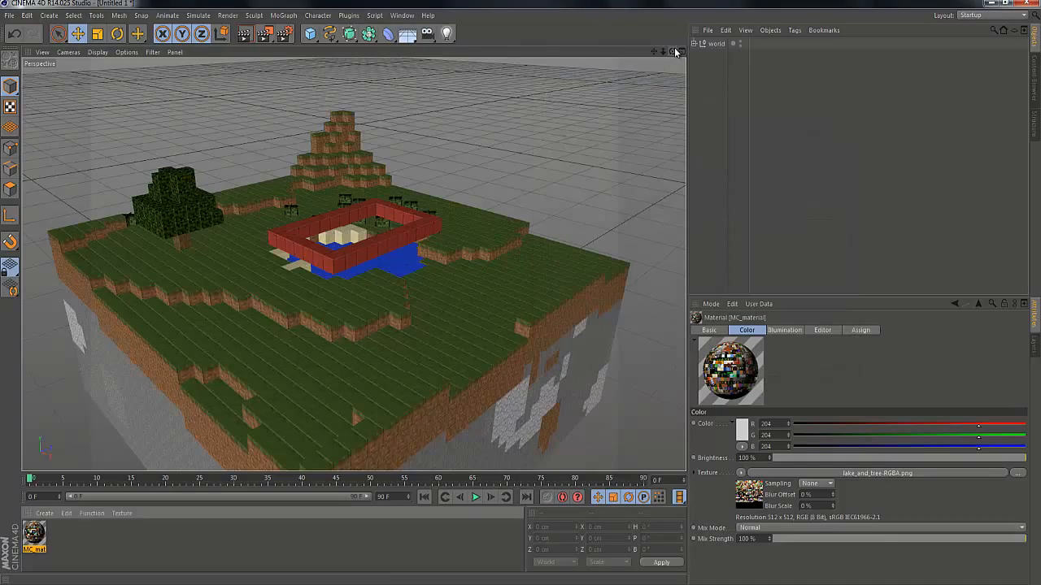
{"action": "left_click_drag", "start_coordinate": [673, 51], "coordinate": [521, 291]}
{"action": "scroll", "coordinate": [341, 277], "scroll_direction": "up", "scroll_amount": 5}
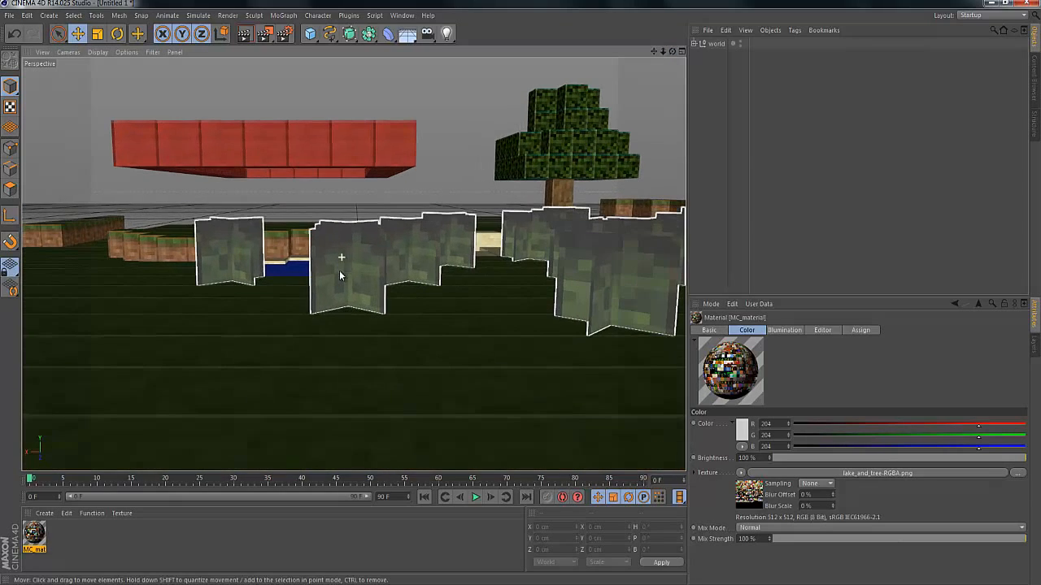
Reopen MC_material for editing and turn on its Alpha channel.
{"action": "left_click", "coordinate": [38, 534]}
{"action": "double_click", "coordinate": [38, 535]}
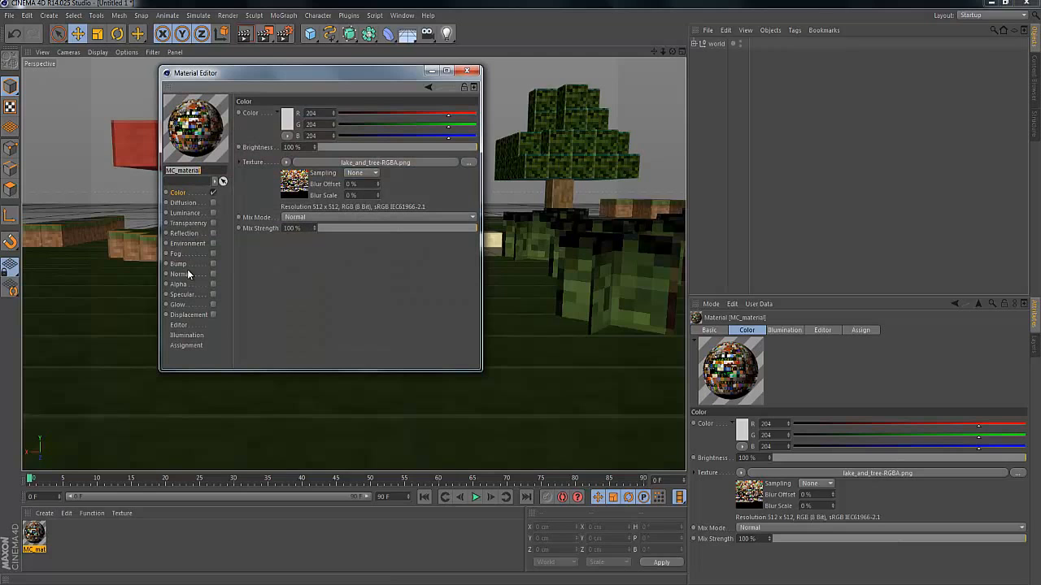
{"action": "left_click", "coordinate": [174, 286]}
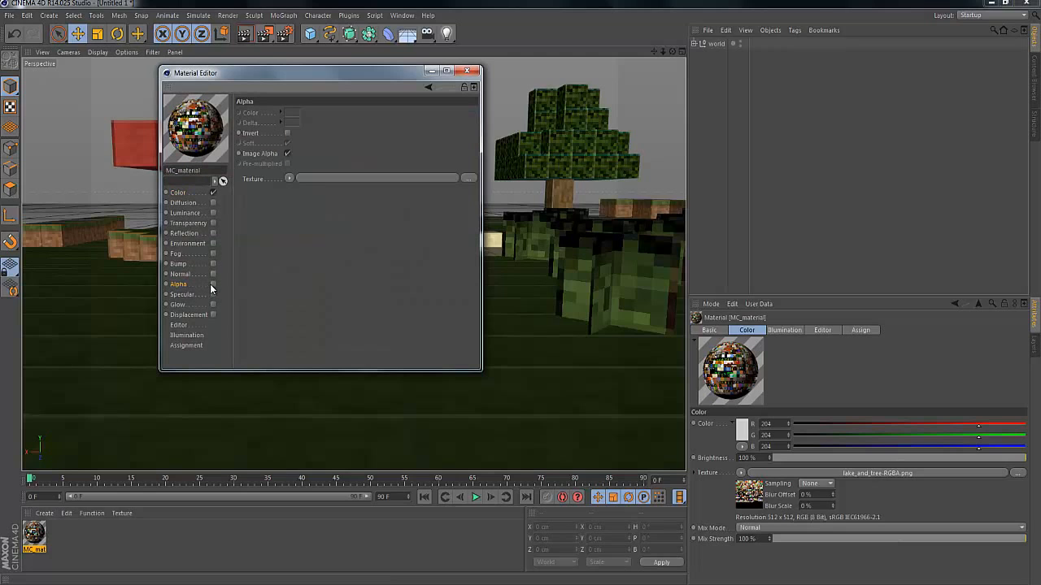
{"action": "left_click", "coordinate": [213, 284]}
Load lake_and_tree-Alpha from the IMPORT WORLD folder as MC_material's Alpha texture and answer the file-copy prompt.
{"action": "left_click", "coordinate": [466, 179]}
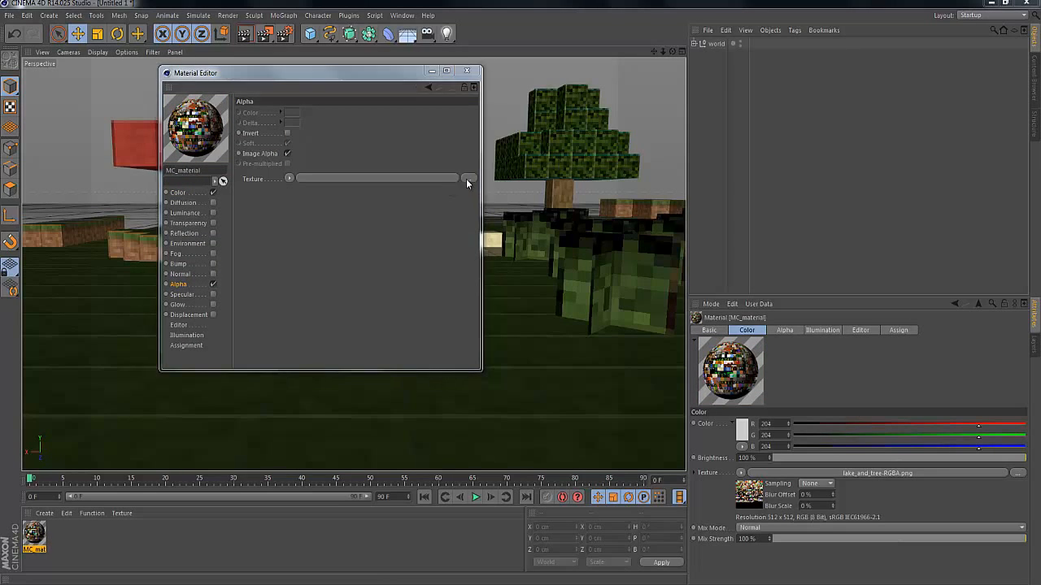
{"action": "left_click", "coordinate": [293, 237]}
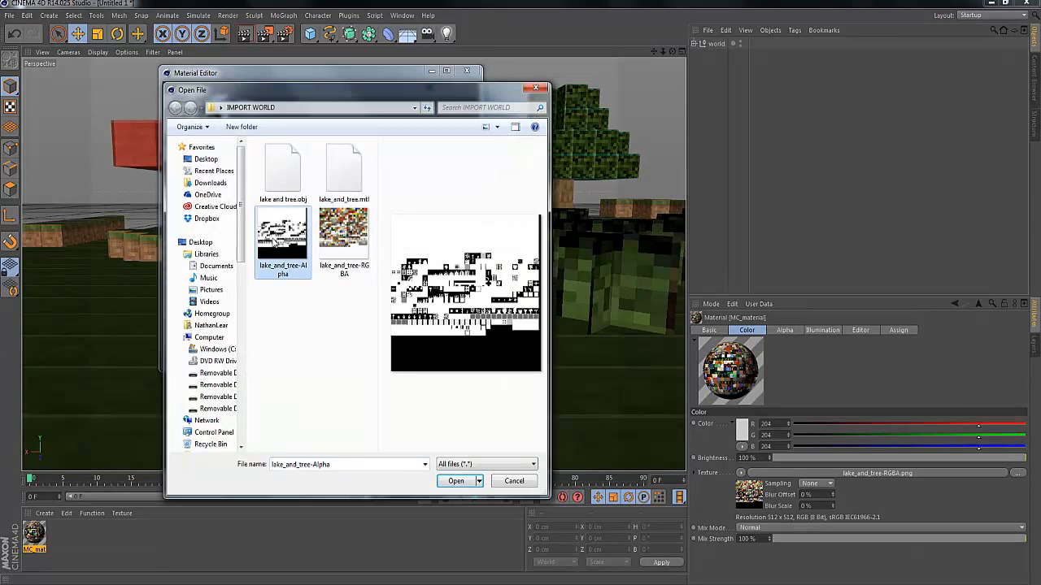
{"action": "double_click", "coordinate": [298, 248]}
{"action": "left_click", "coordinate": [527, 334]}
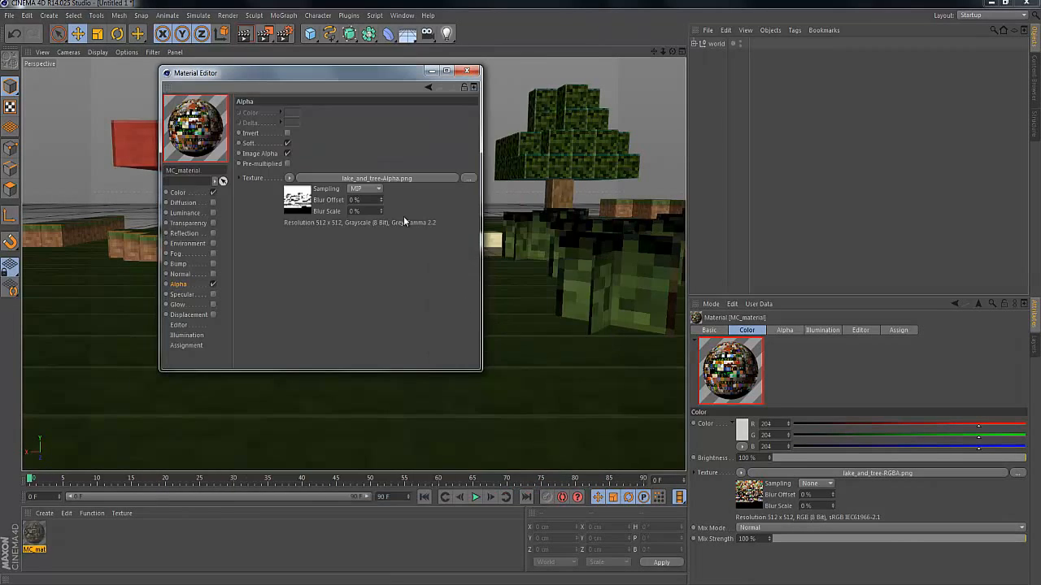
Set the Alpha texture's sampling to None and close the material editor.
{"action": "left_click", "coordinate": [365, 189]}
{"action": "left_click", "coordinate": [356, 202]}
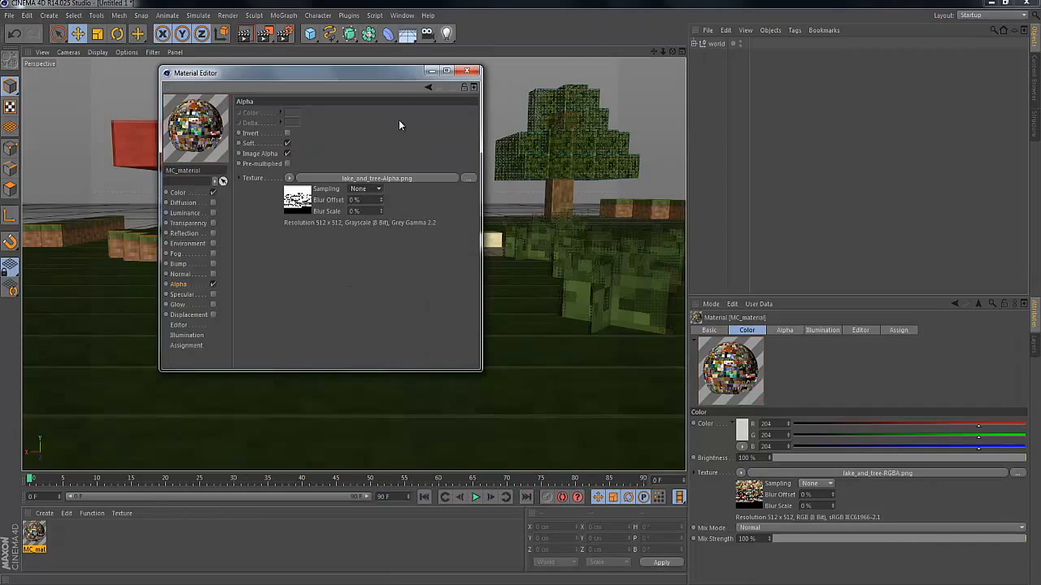
{"action": "left_click", "coordinate": [467, 71]}
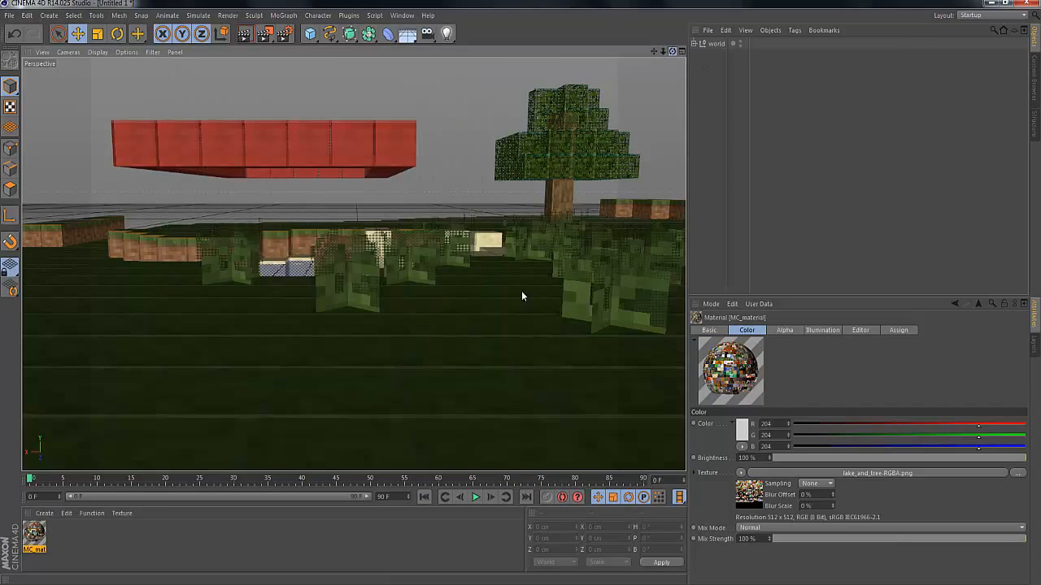
Render a preview of the view with the pond, red frame and tall grass.
{"action": "left_click_drag", "start_coordinate": [522, 291], "coordinate": [382, 175], "text": "alt"}
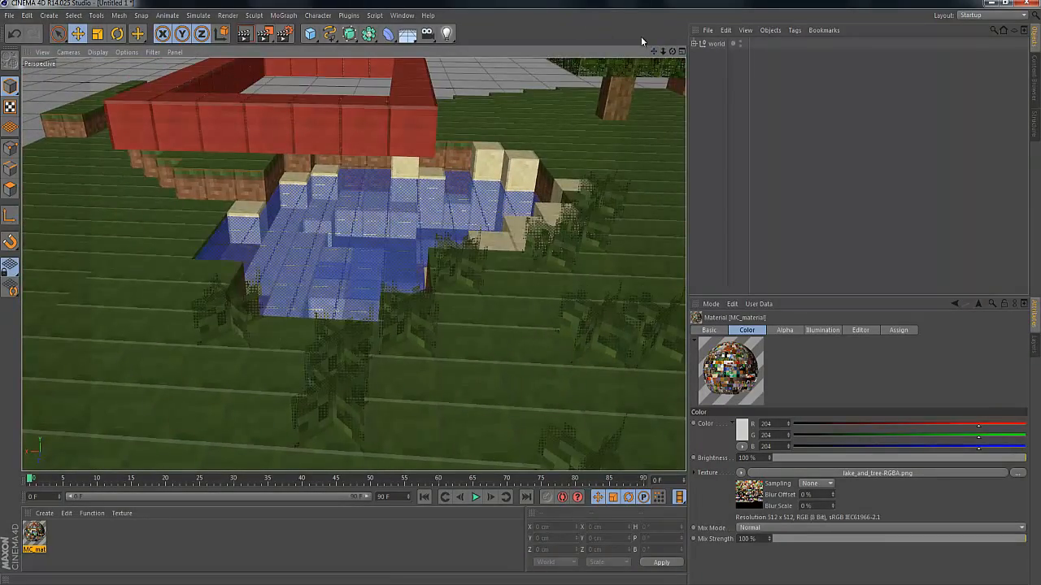
{"action": "mouse_move", "coordinate": [521, 297]}
{"action": "left_mouse_down", "text": "alt"}
{"action": "mouse_move", "coordinate": [528, 281]}
{"action": "mouse_move", "coordinate": [521, 291]}
{"action": "left_mouse_up", "text": "alt"}
{"action": "left_click_drag", "start_coordinate": [672, 52], "coordinate": [521, 292]}
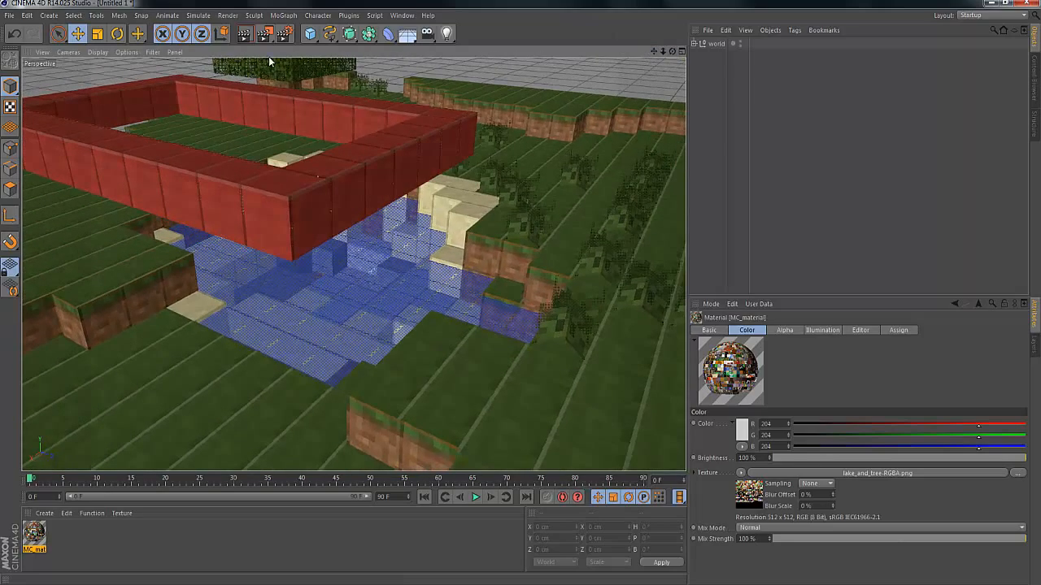
{"action": "left_click", "coordinate": [245, 37]}
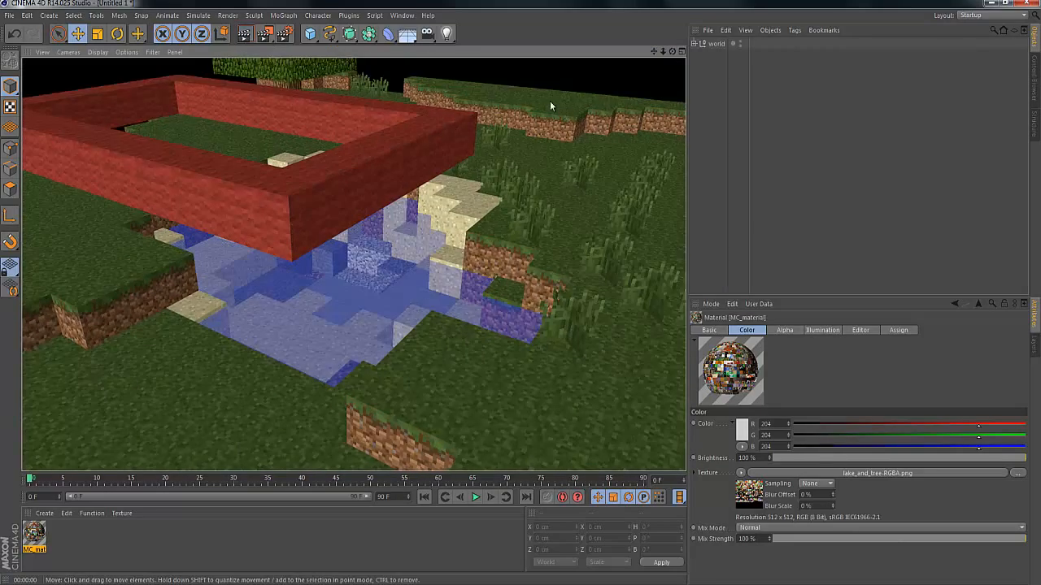
Examine the textured pond, tree and surrounding terrain up close and from a raised overview.
{"action": "left_click_drag", "start_coordinate": [671, 51], "coordinate": [521, 290]}
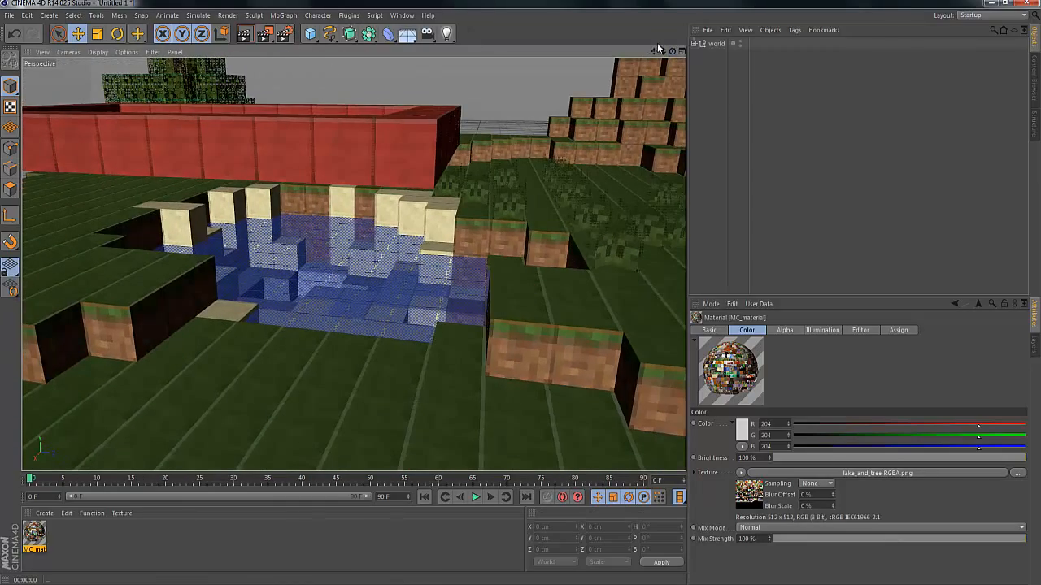
{"action": "left_click_drag", "start_coordinate": [672, 51], "coordinate": [521, 290]}
{"action": "left_click_drag", "start_coordinate": [667, 51], "coordinate": [519, 291]}
{"action": "left_click_drag", "start_coordinate": [672, 52], "coordinate": [521, 290]}
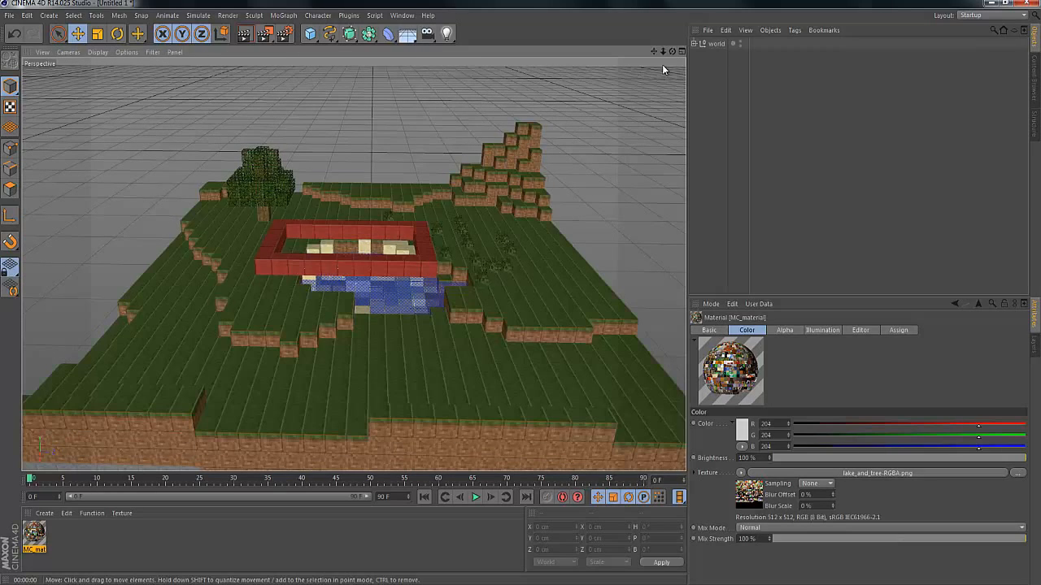
{"action": "mouse_move", "coordinate": [671, 51]}
{"action": "left_mouse_down"}
{"action": "mouse_move", "coordinate": [517, 291]}
{"action": "mouse_move", "coordinate": [521, 305]}
{"action": "mouse_move", "coordinate": [518, 291]}
{"action": "mouse_move", "coordinate": [673, 55]}
{"action": "left_mouse_up"}
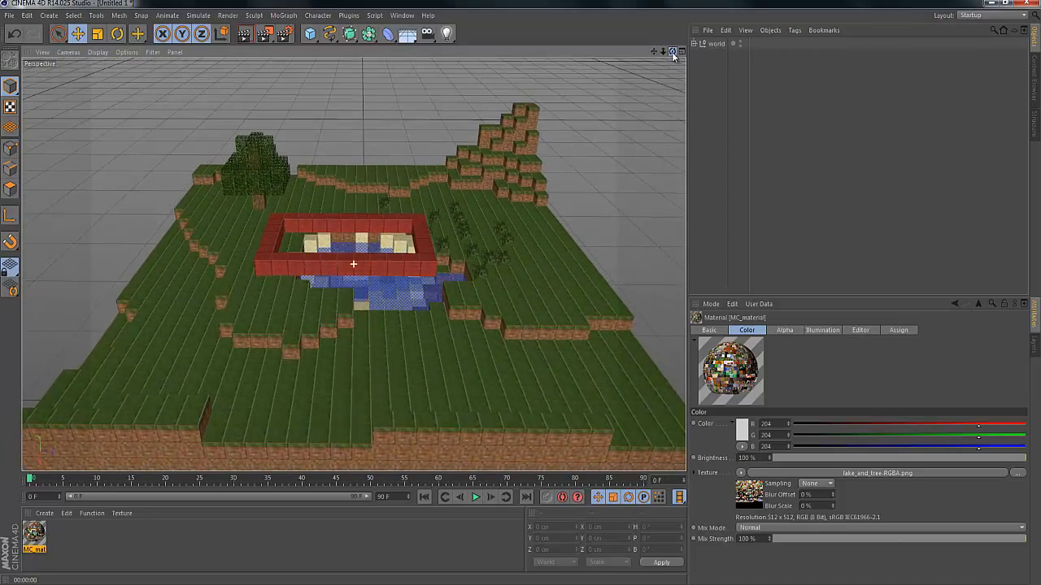
{"action": "left_click", "coordinate": [554, 226]}
{"action": "left_click", "coordinate": [205, 124]}
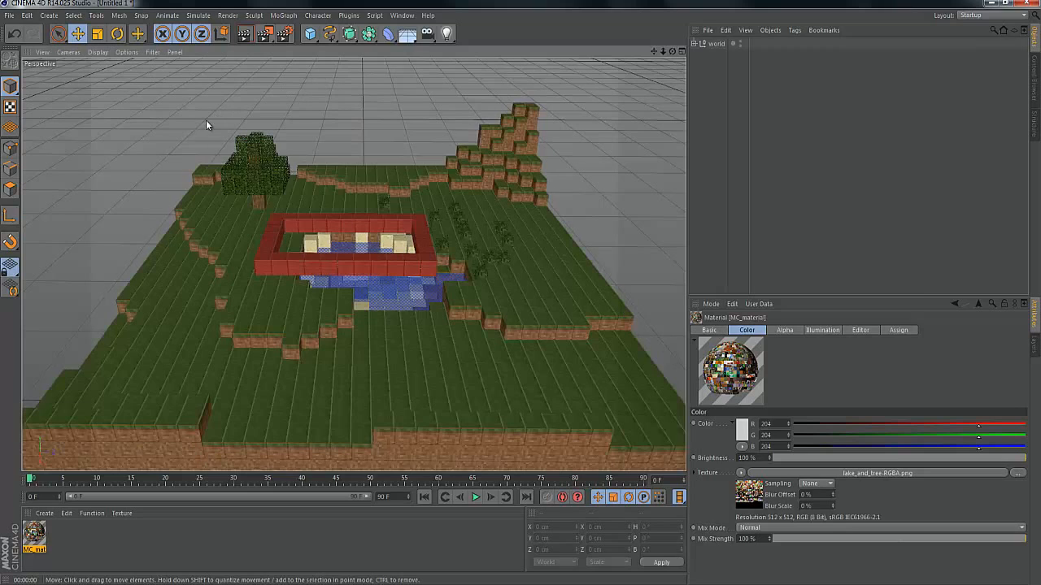